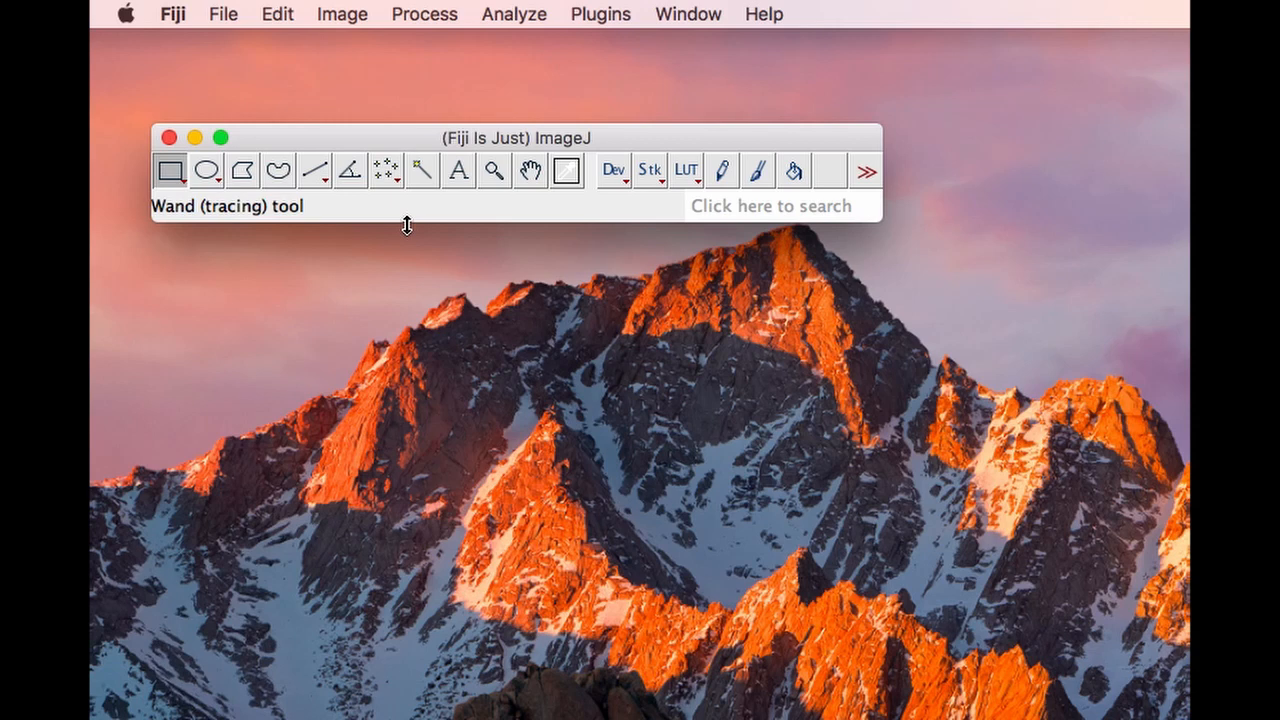
Enable JFileChooser for opening and saving files in Fiji's input/output options
click(283, 16)
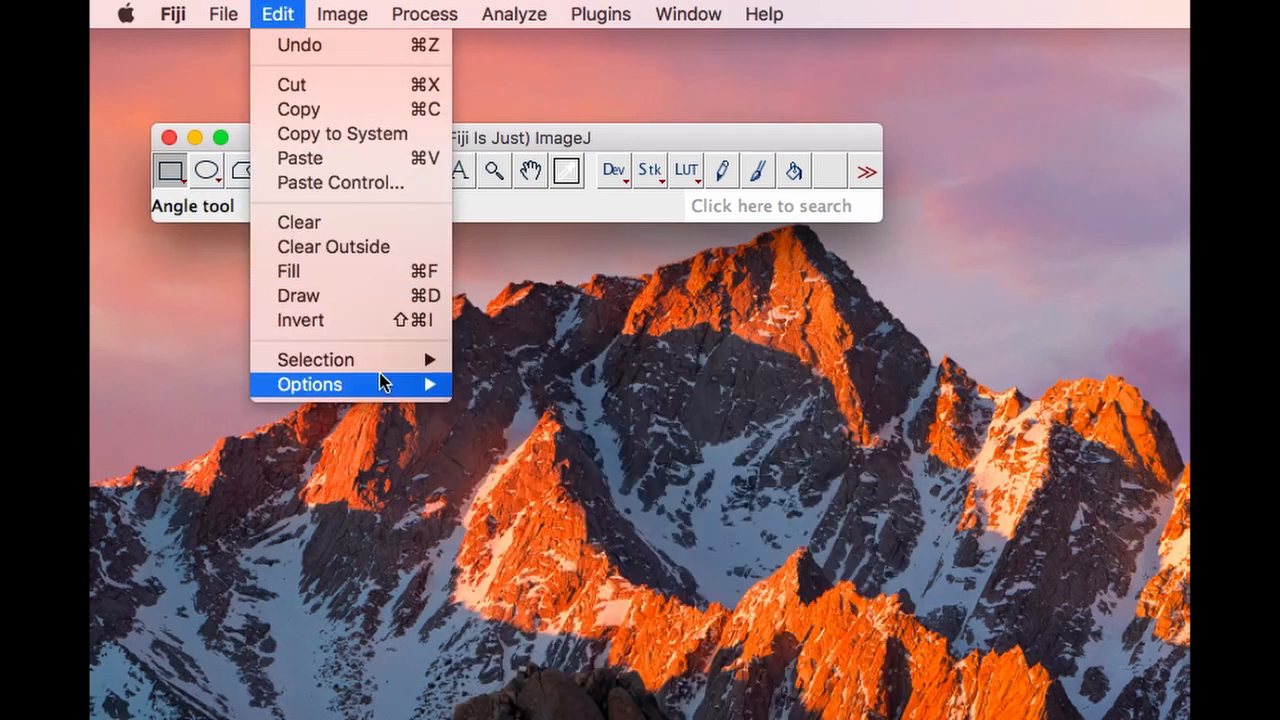
mouse_move(390, 388)
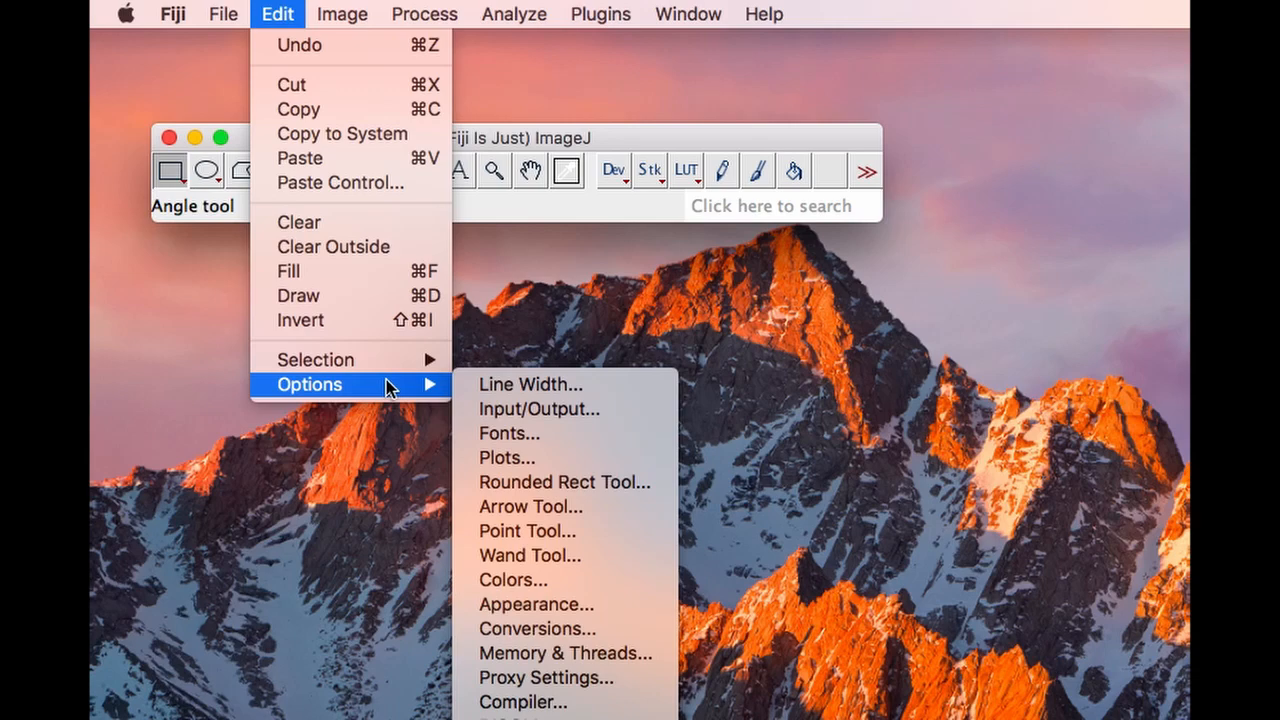
click(509, 410)
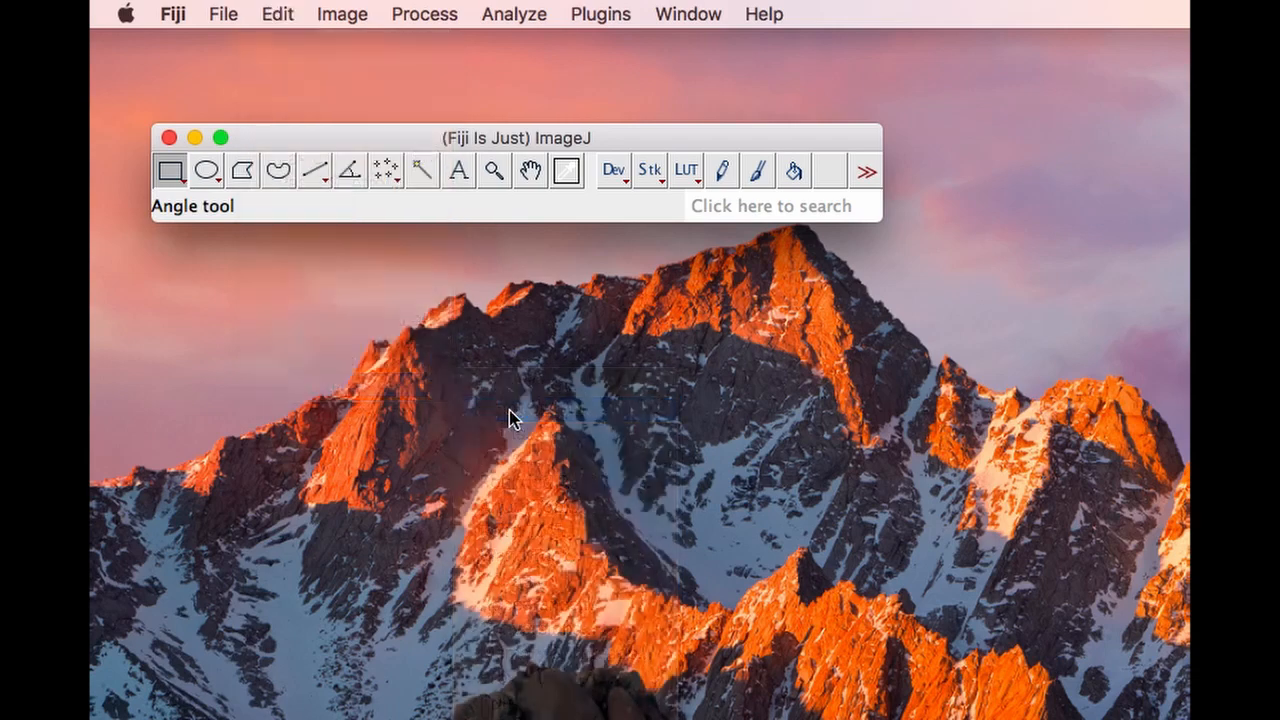
click(585, 383)
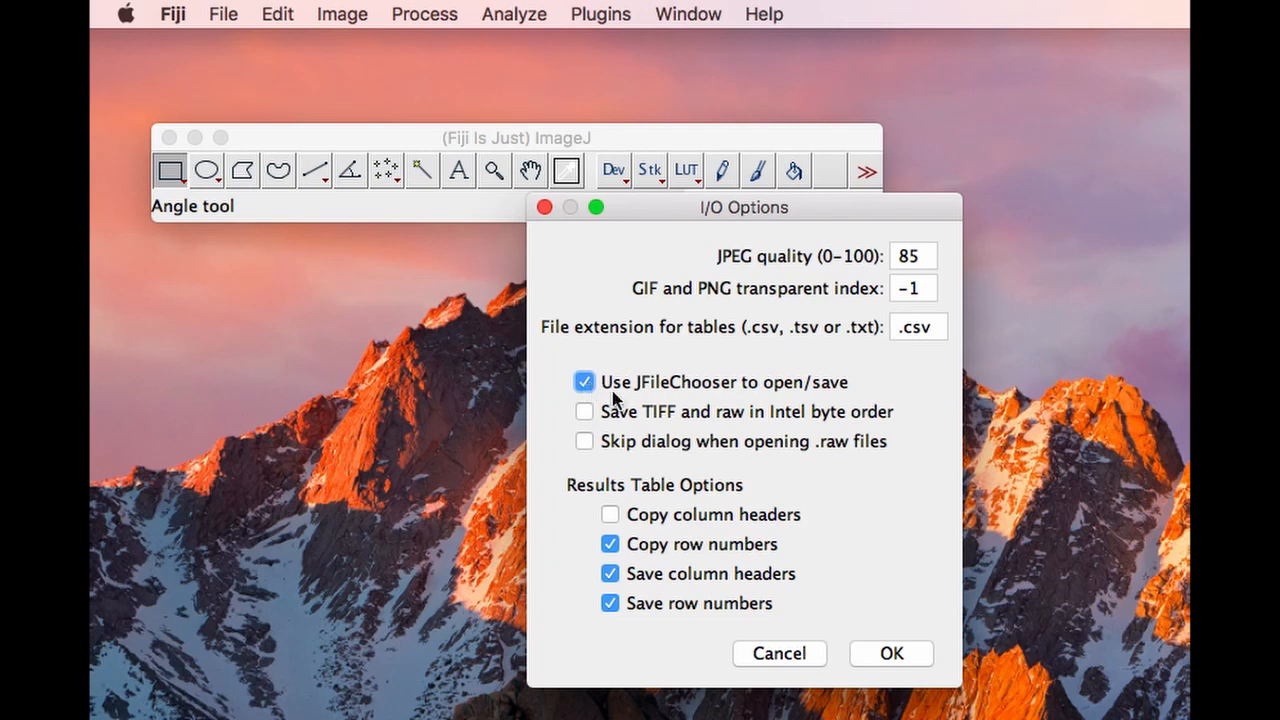
click(892, 654)
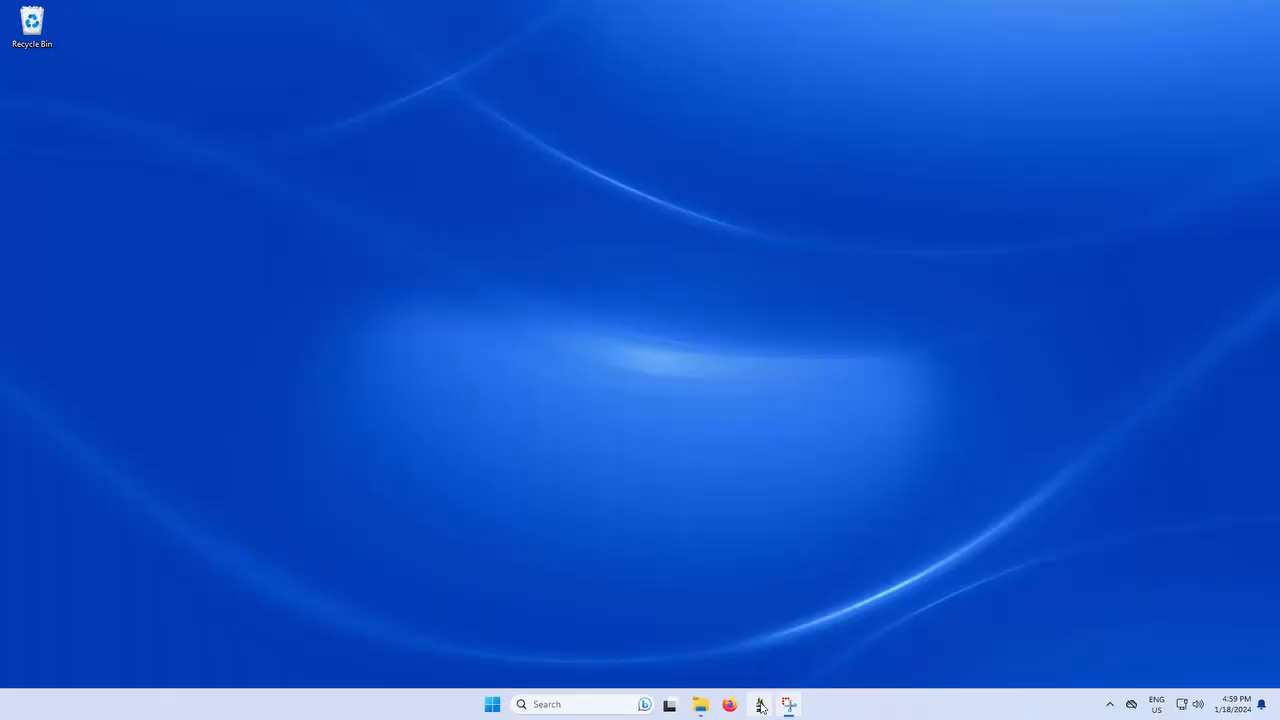
Launch Fiji and load the PatternJ 1.0 toolset
click(761, 705)
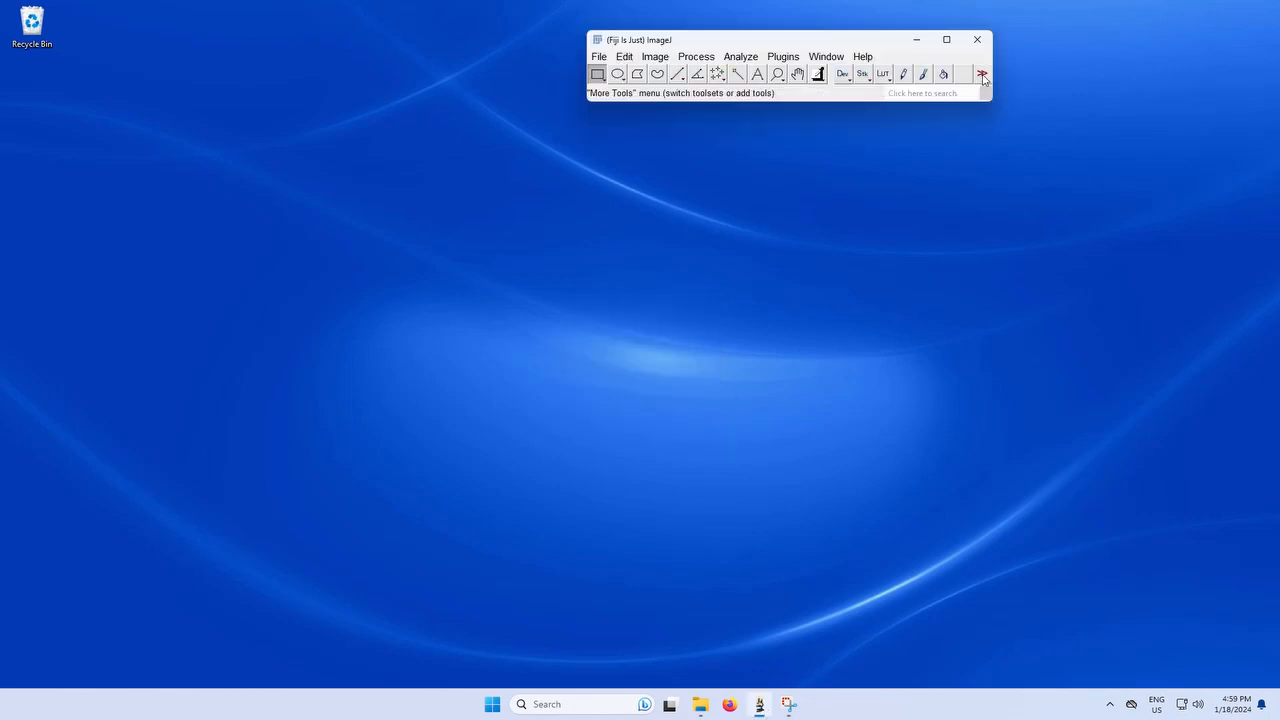
click(983, 75)
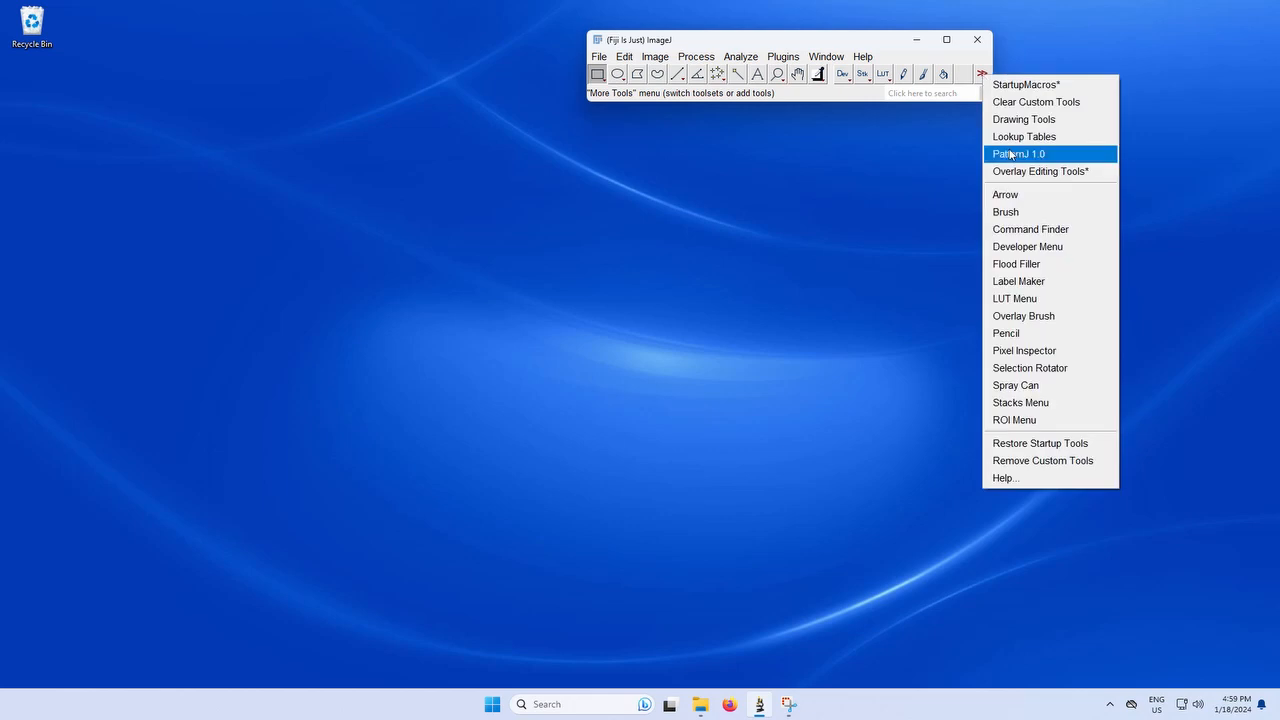
click(1014, 155)
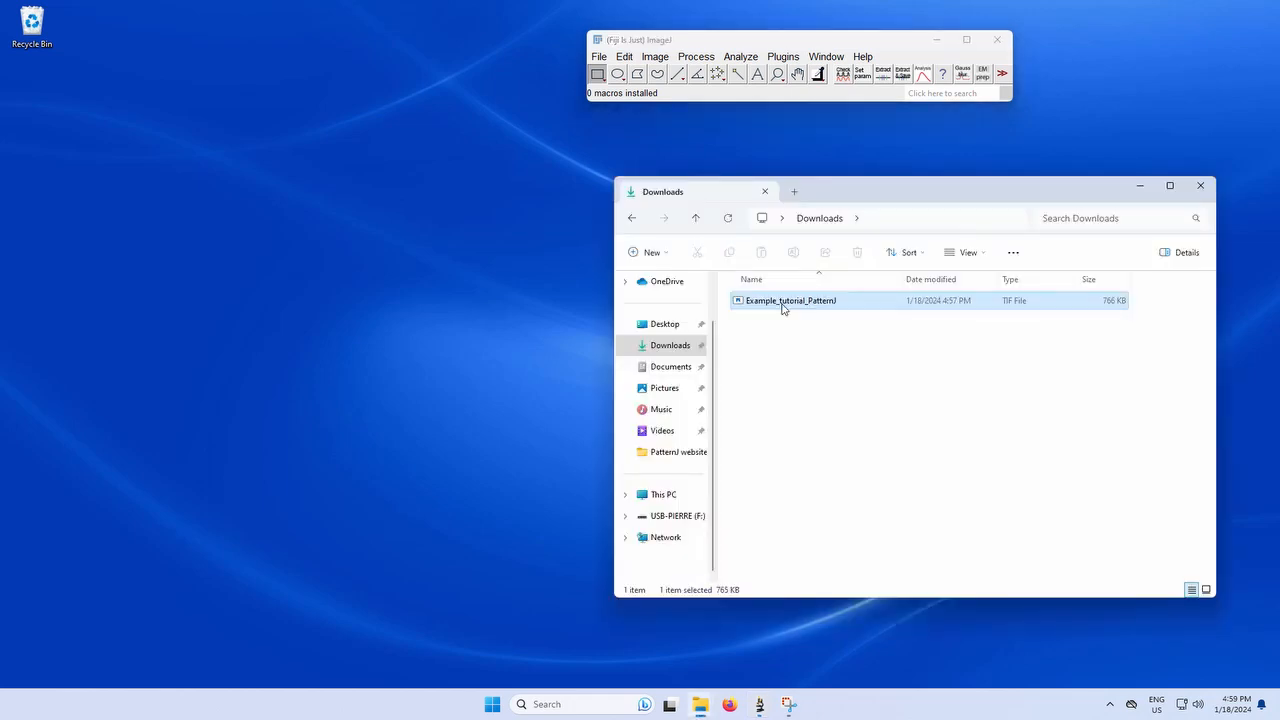
Open Example_tutorial_PatternJ from the Downloads folder in Fiji and minimize the file browser window
drag(782, 308, 819, 88)
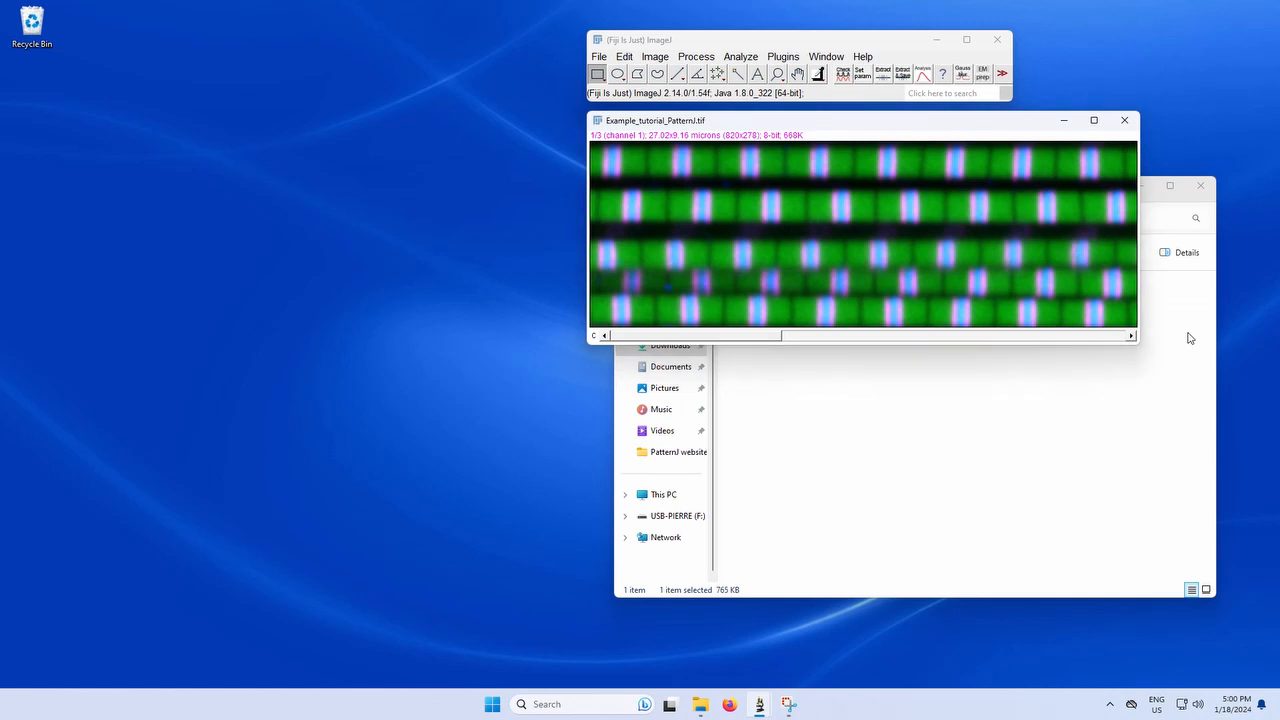
click(1141, 186)
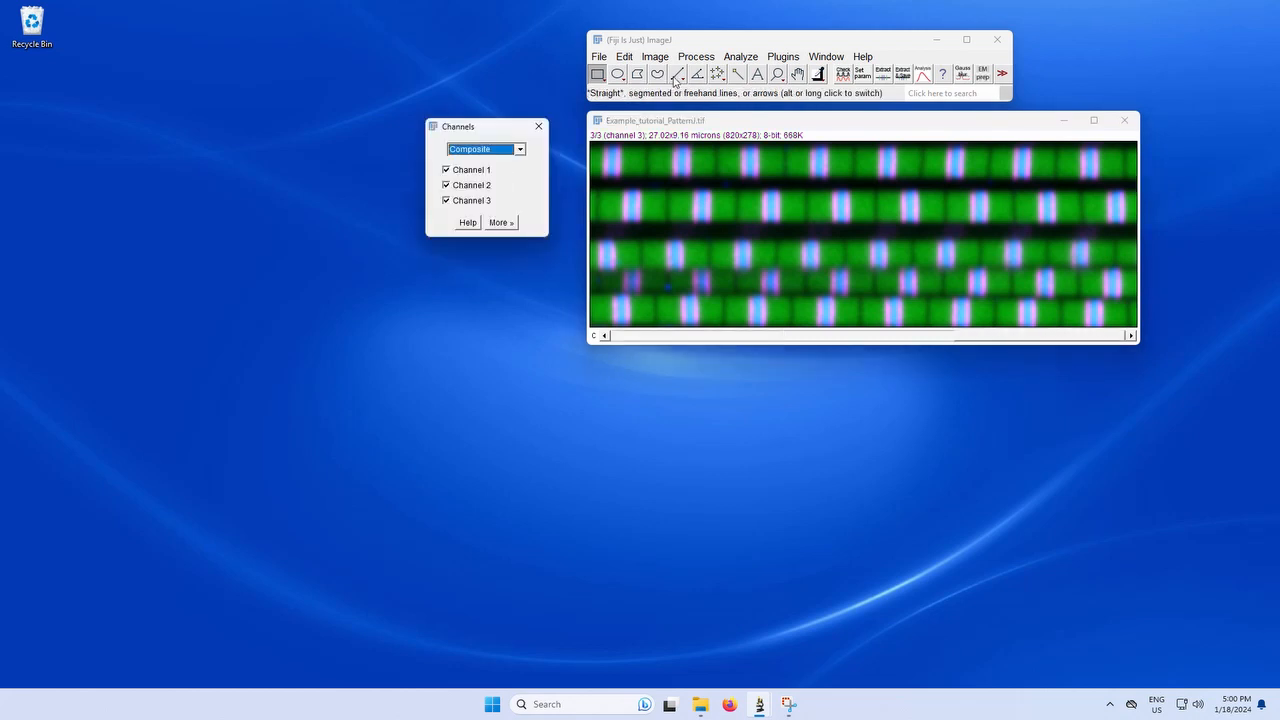
Draw a straight line selection about 21 microns long across six repeats of the second fibre row, with a line width of 38
click(677, 75)
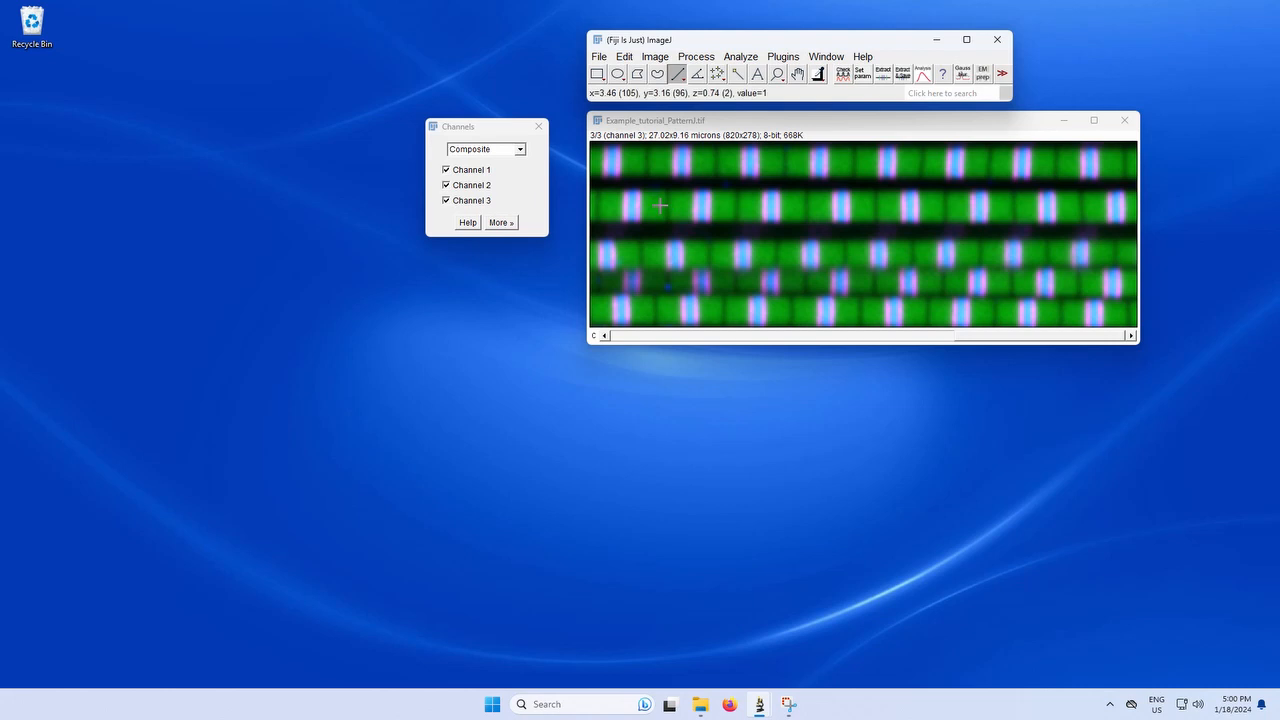
drag(660, 205, 1087, 207)
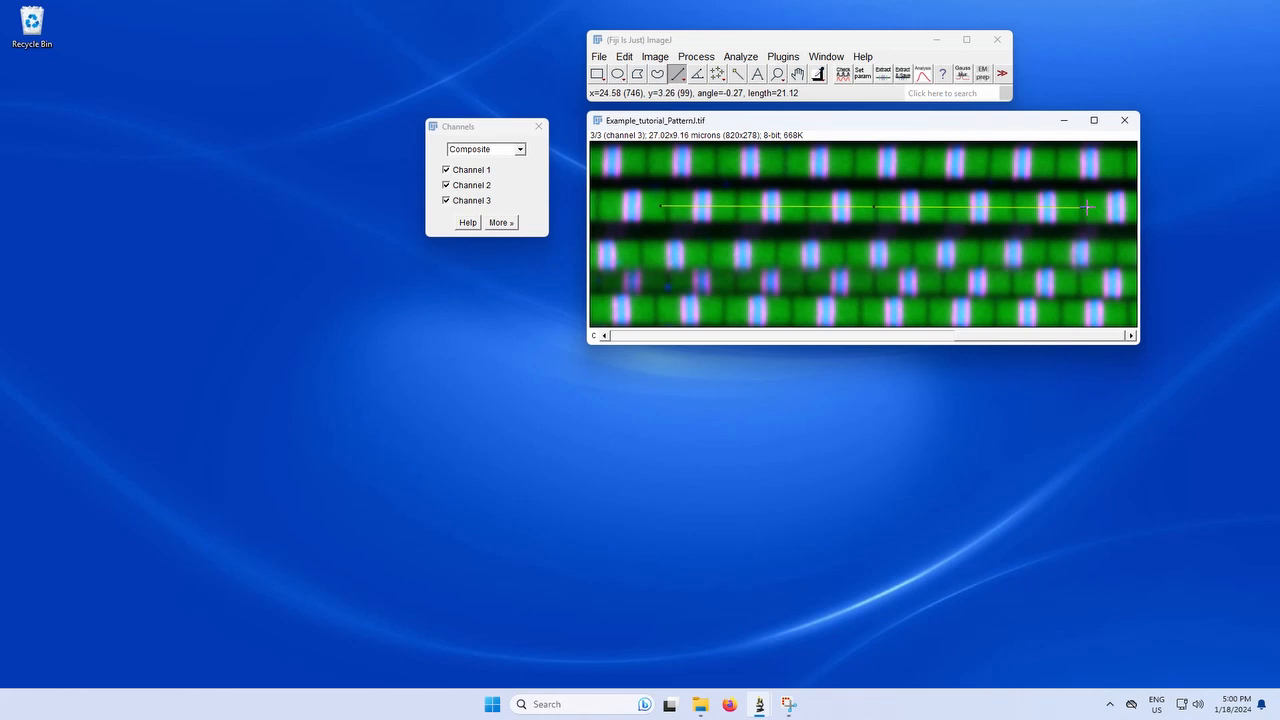
double_click(677, 78)
drag(648, 175, 689, 385)
click(689, 385)
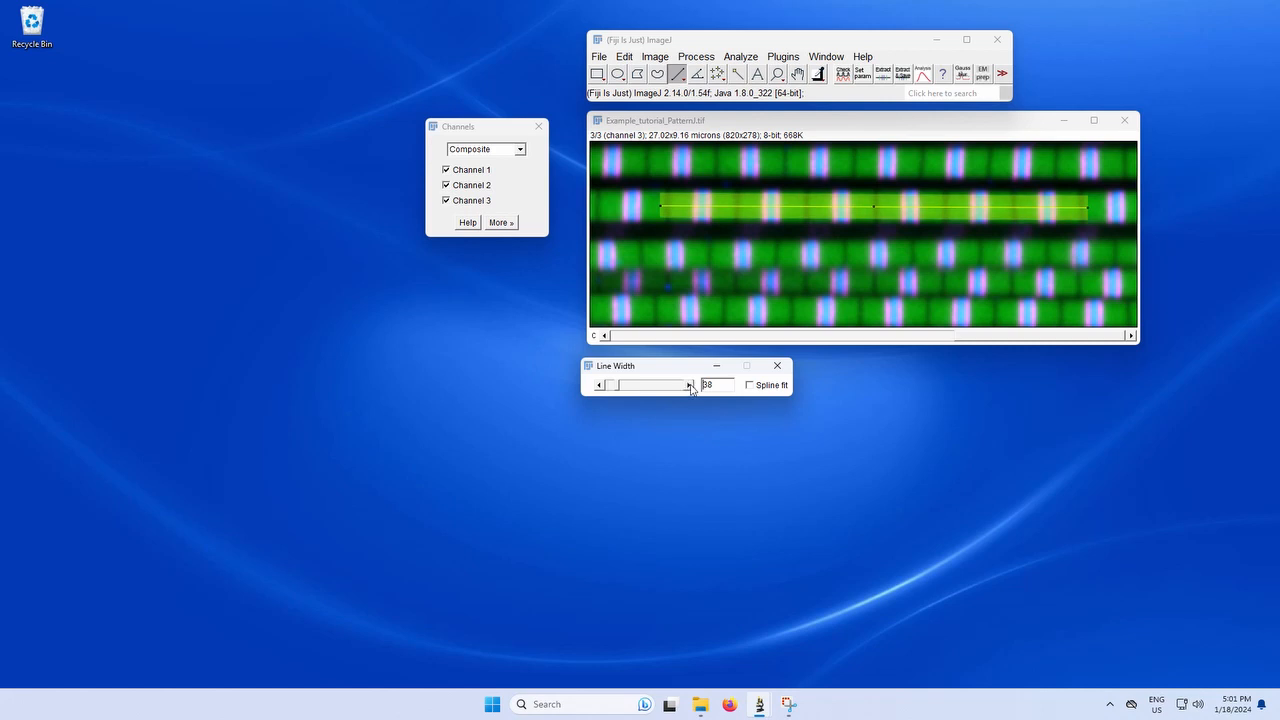
Plot the channel intensity profiles along the selection with the PatternJ profile checker and place the plot beside the image
click(842, 76)
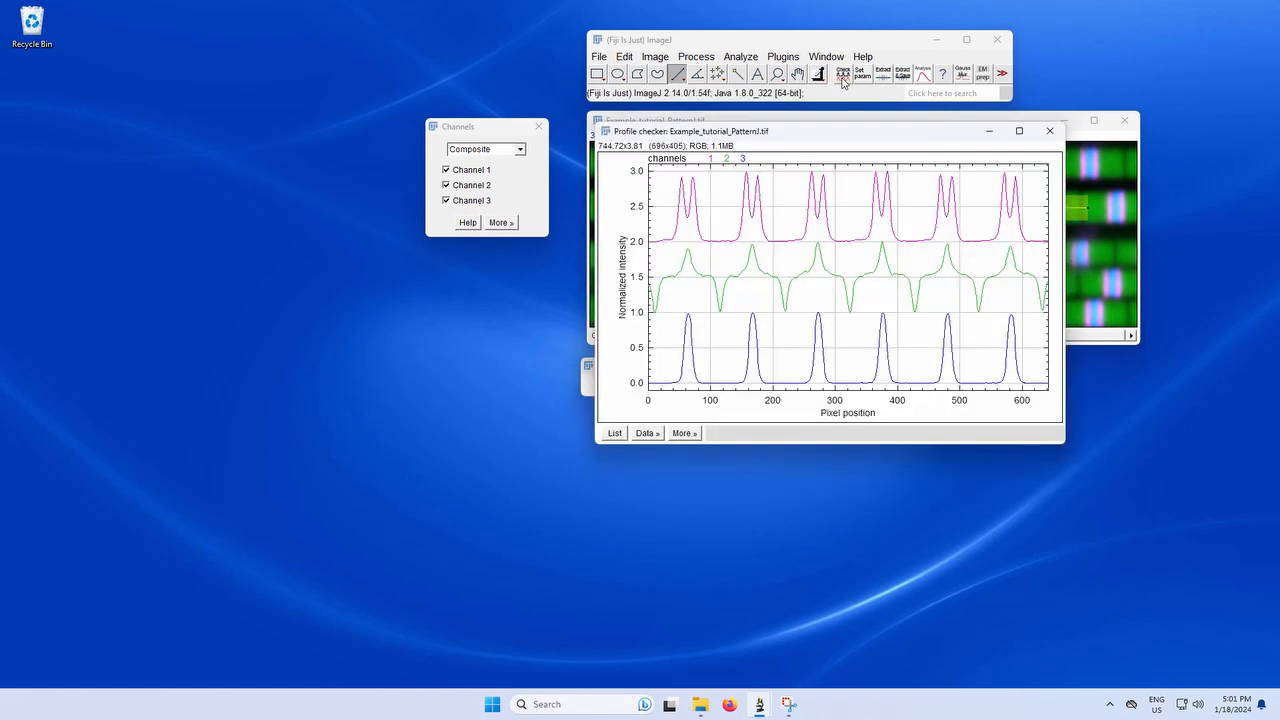
drag(875, 136, 391, 96)
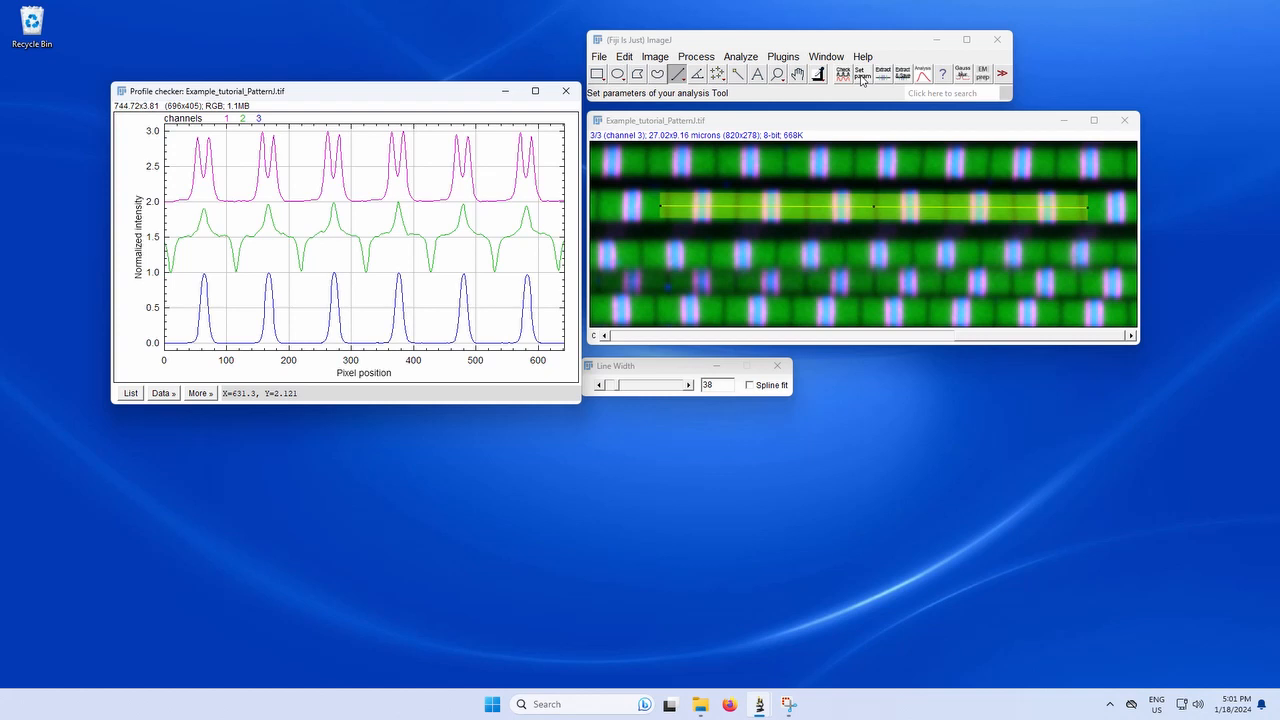
Start setting the PatternJ parameters for the Downloads folder, defining channel 1 as individual band(s) with 2 bands
click(861, 80)
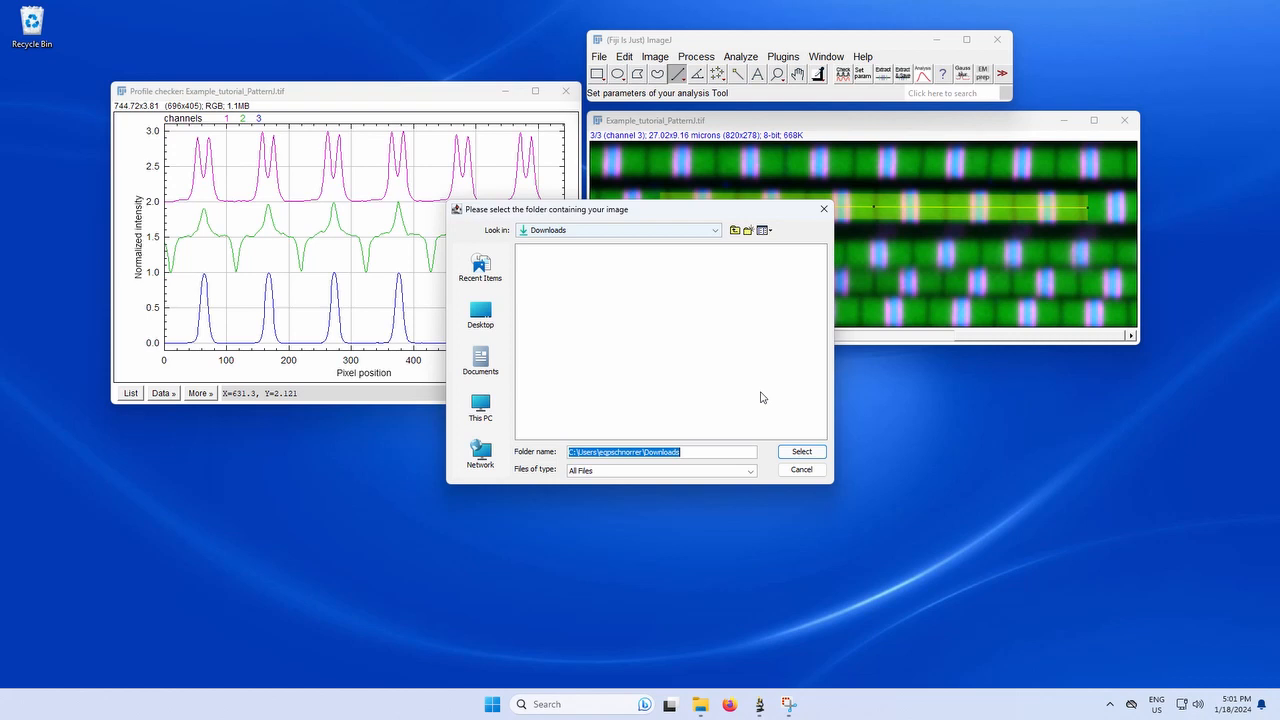
click(793, 452)
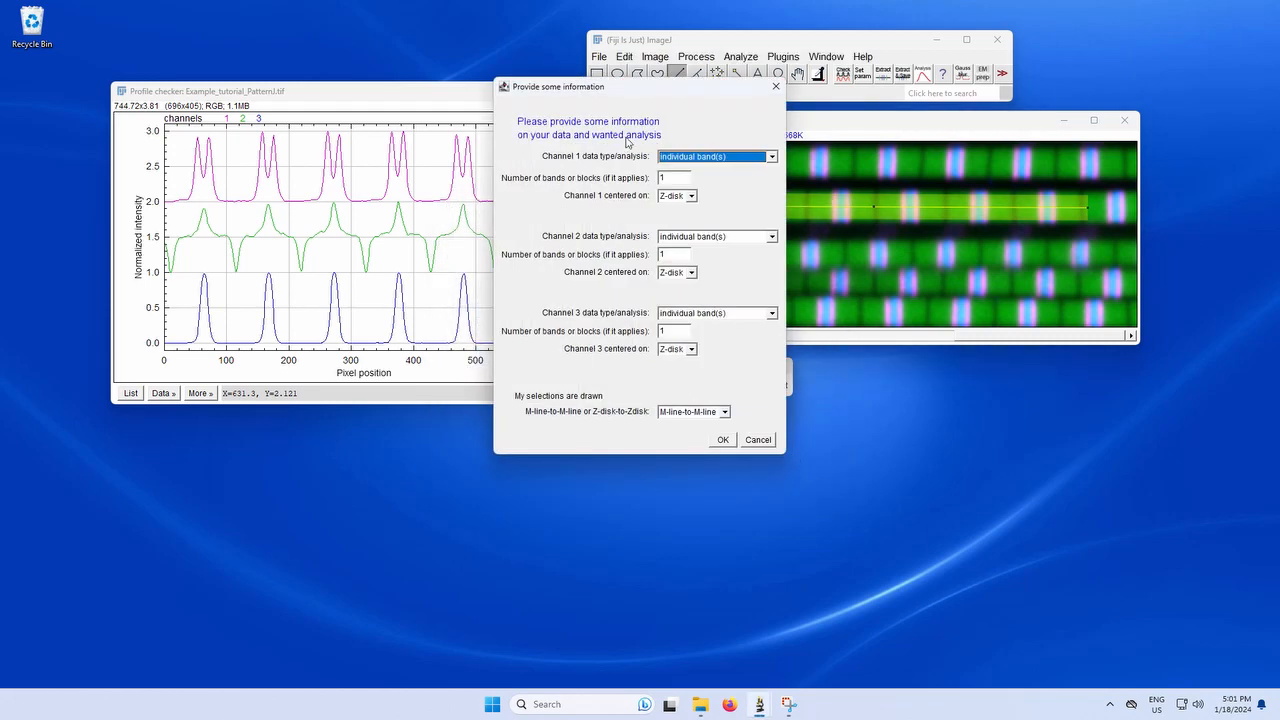
drag(631, 93, 737, 94)
click(824, 162)
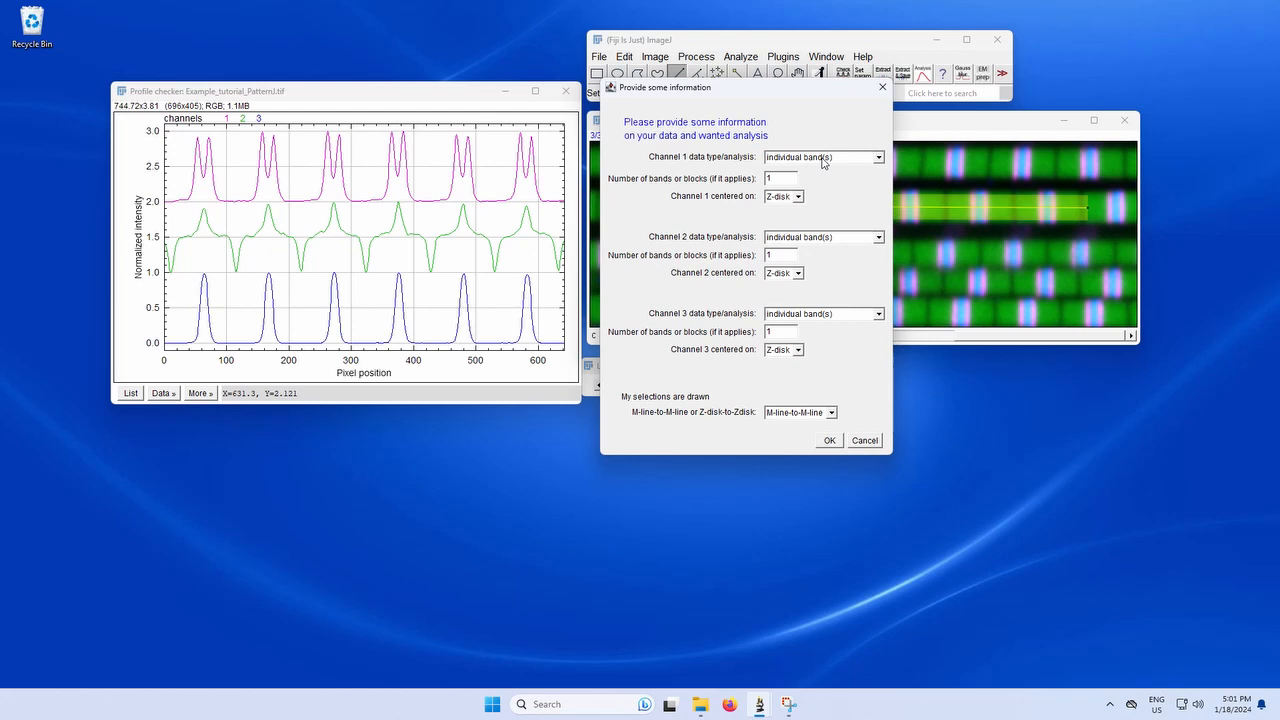
click(823, 162)
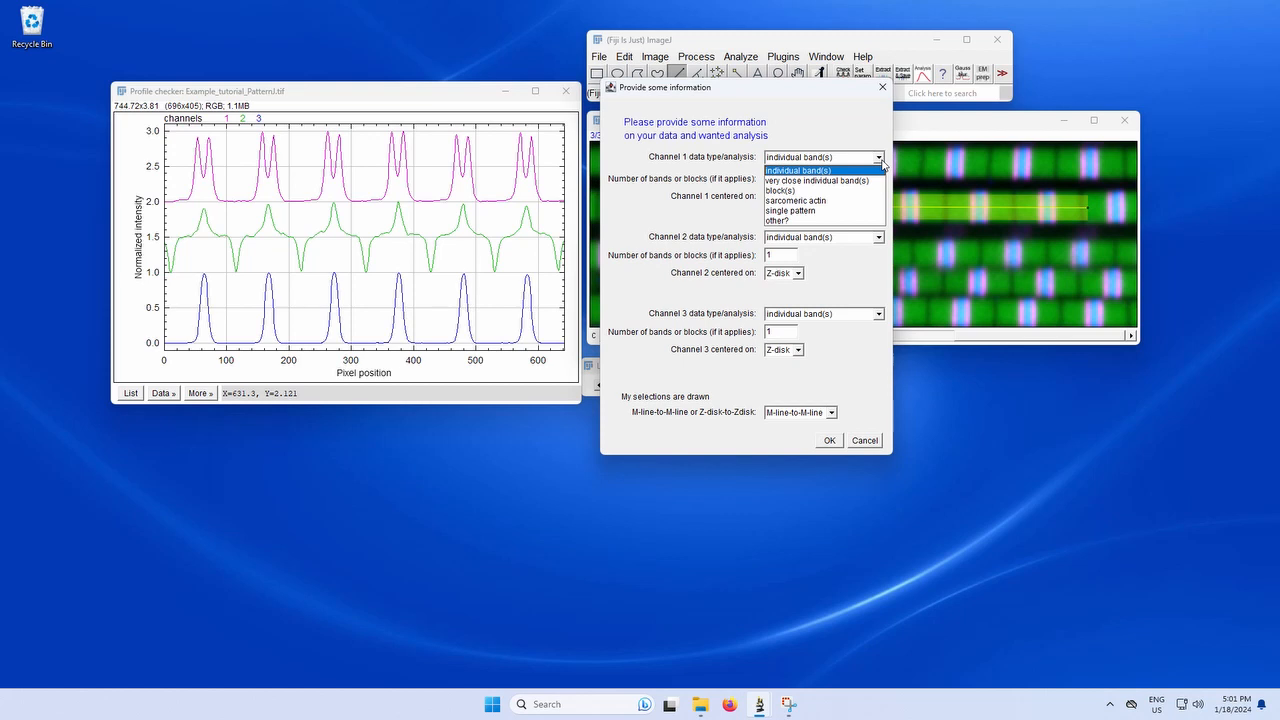
click(824, 171)
drag(782, 180, 757, 186)
text(2)
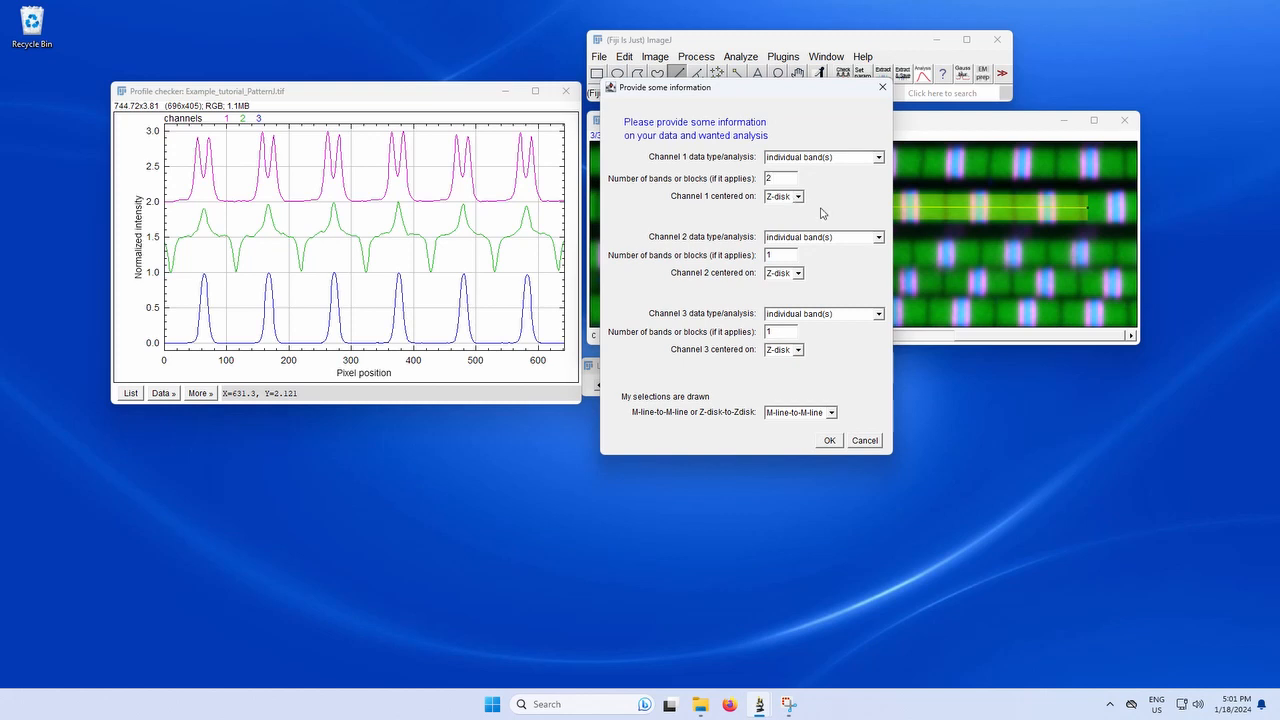
Set the channel 2 data type to sarcomeric actin, accept the analysis parameters and close the Line Width window
click(832, 240)
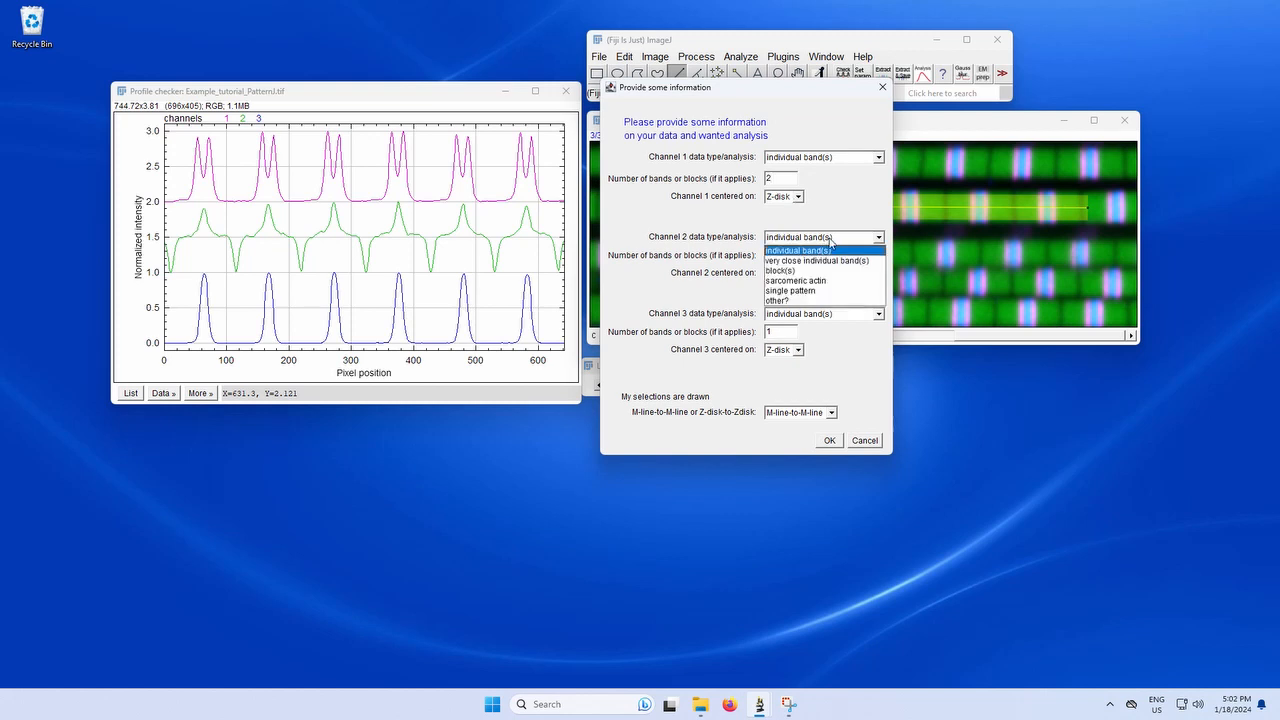
click(813, 281)
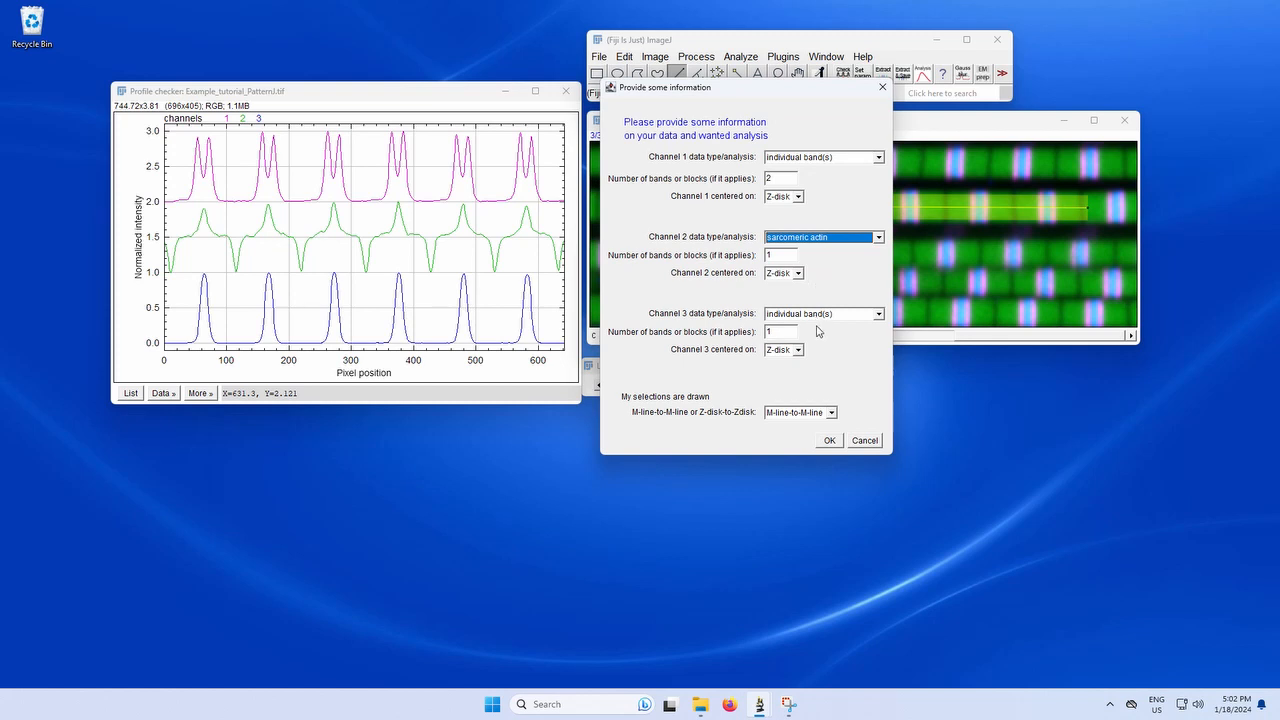
click(829, 442)
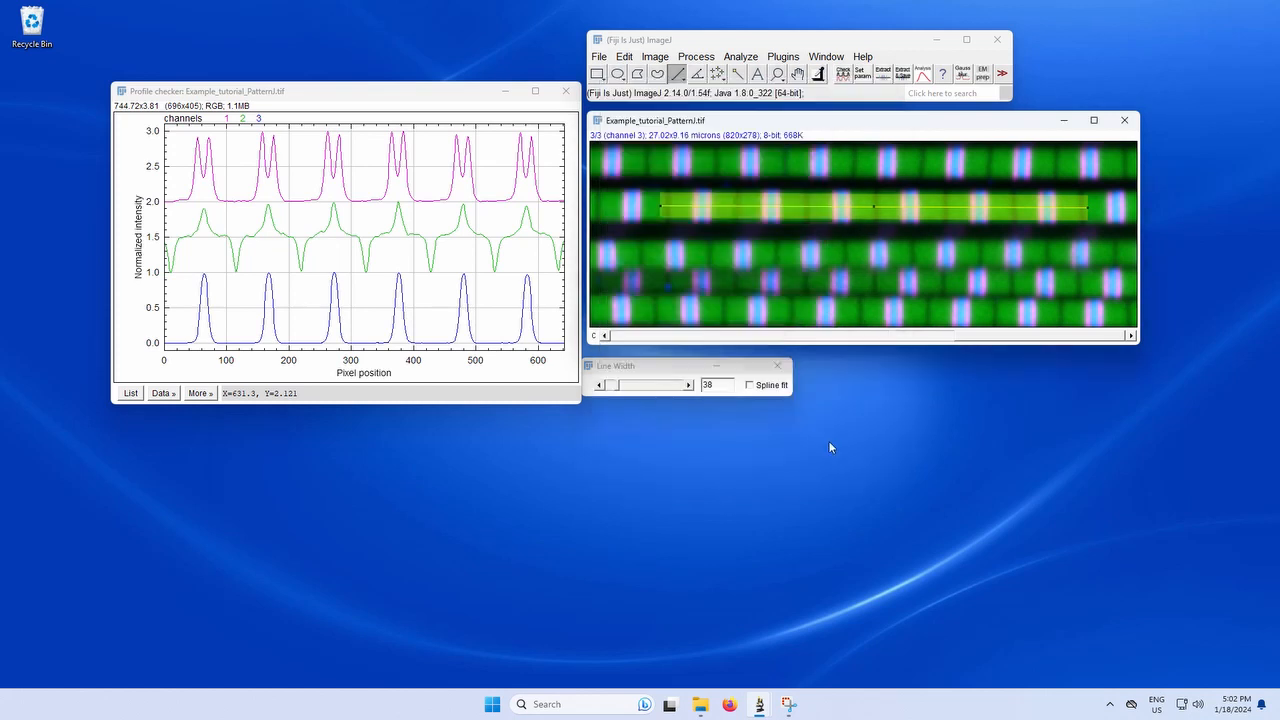
click(777, 365)
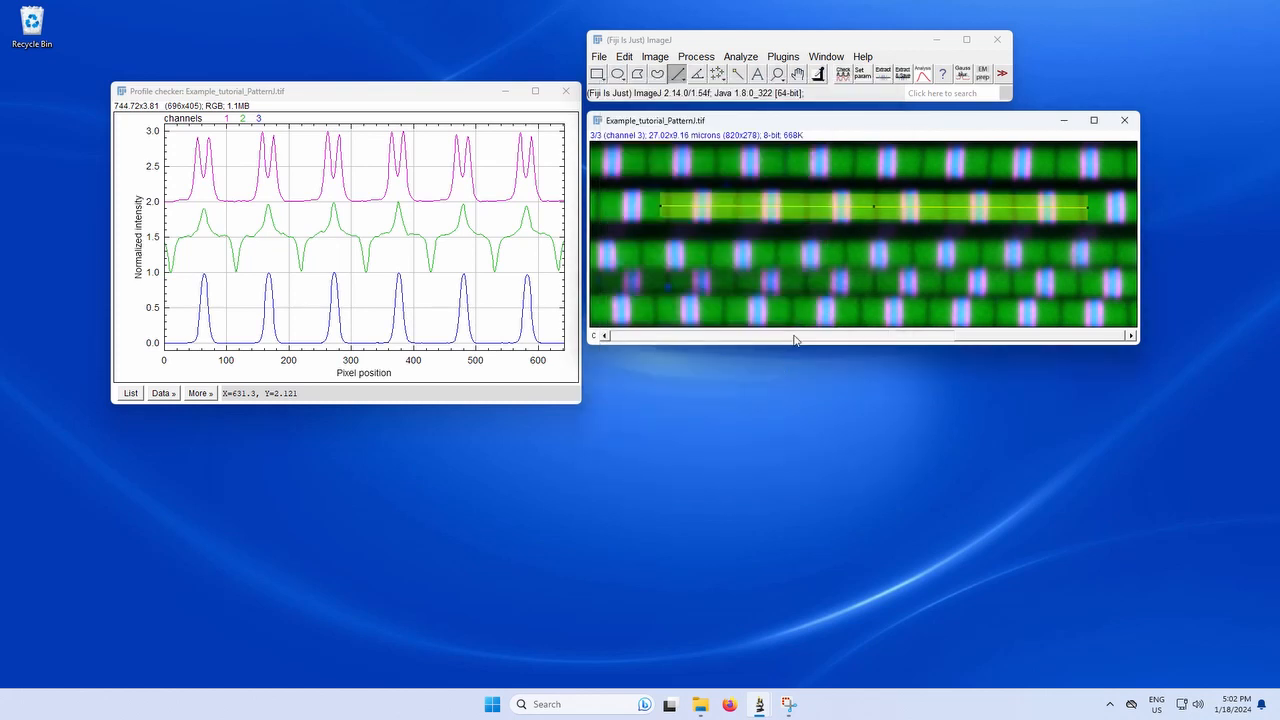
Preview the extracted positions for the second-row selection, and extract and save them using the Downloads folder
click(884, 78)
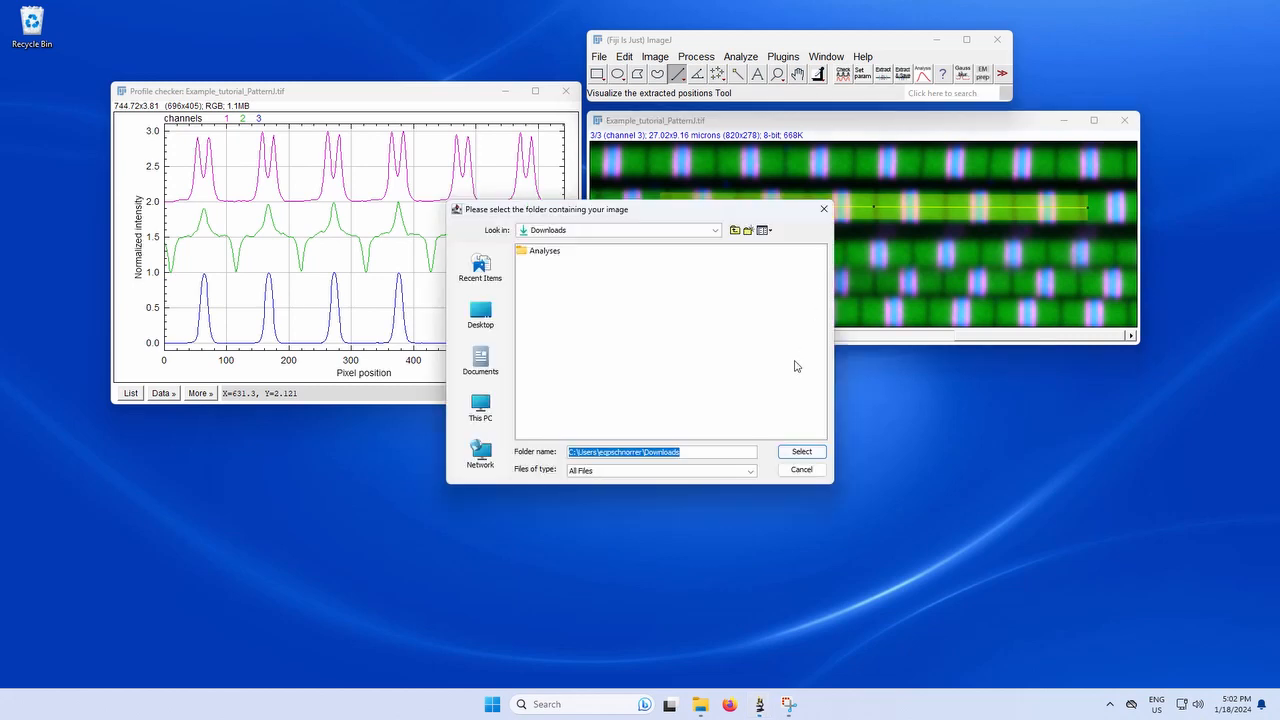
click(802, 455)
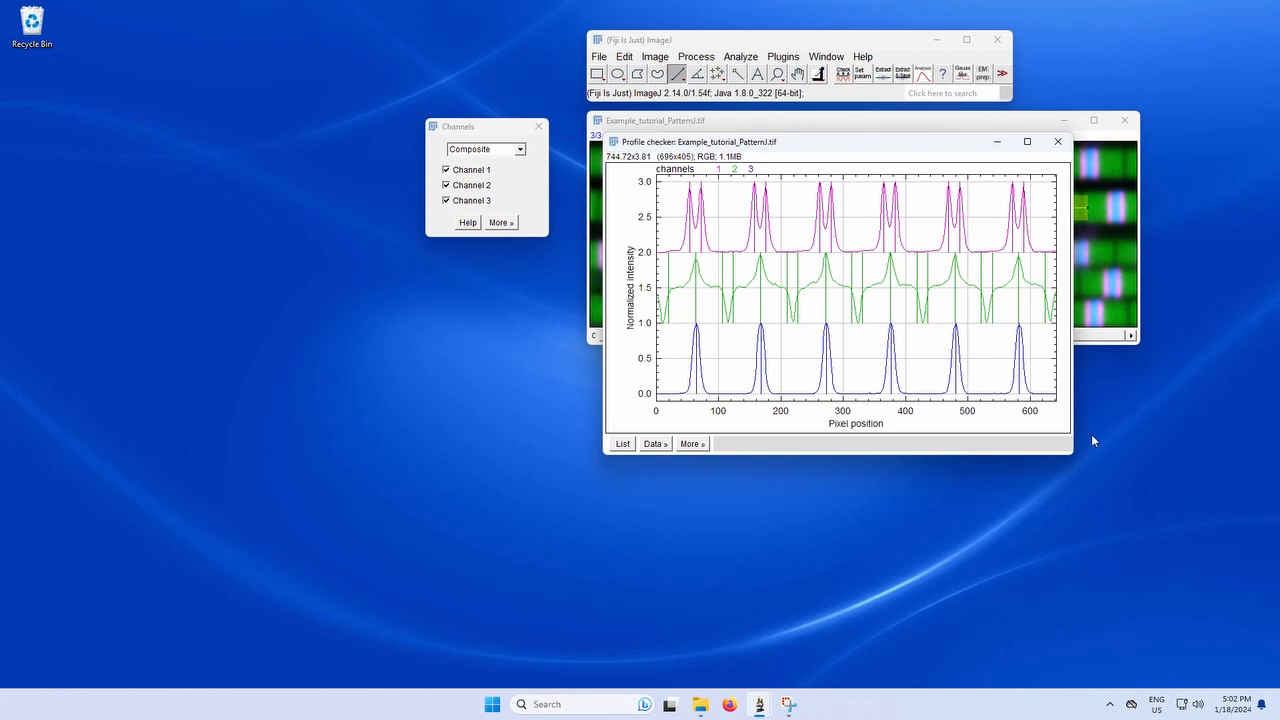
click(905, 77)
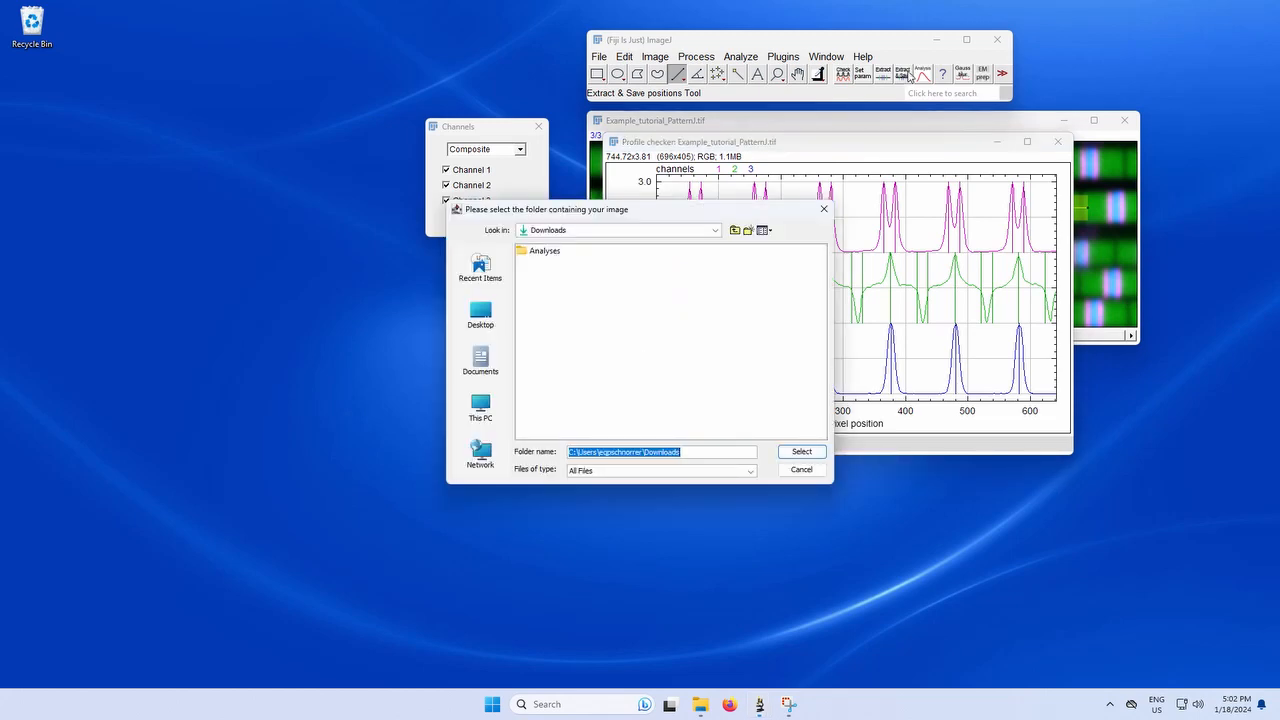
key(Return)
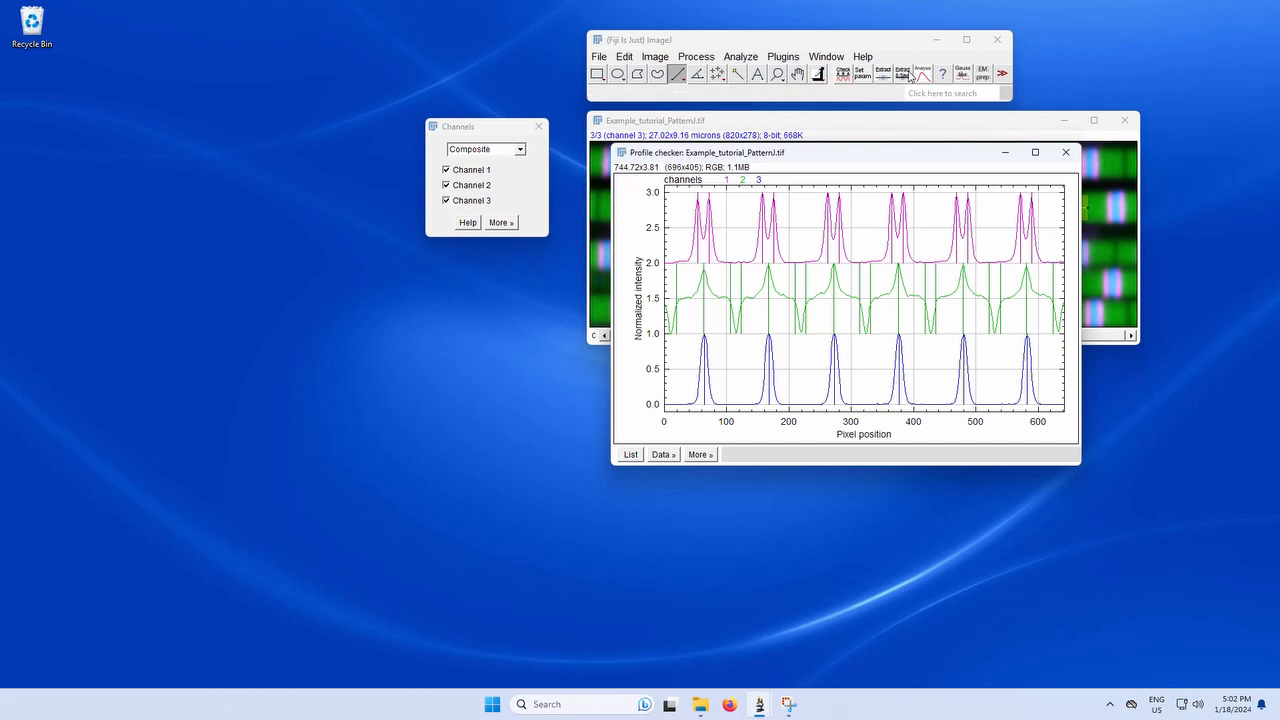
Draw a line selection about 24 microns long along the third fibre row and preview its extracted positions using the Downloads folder
click(1018, 128)
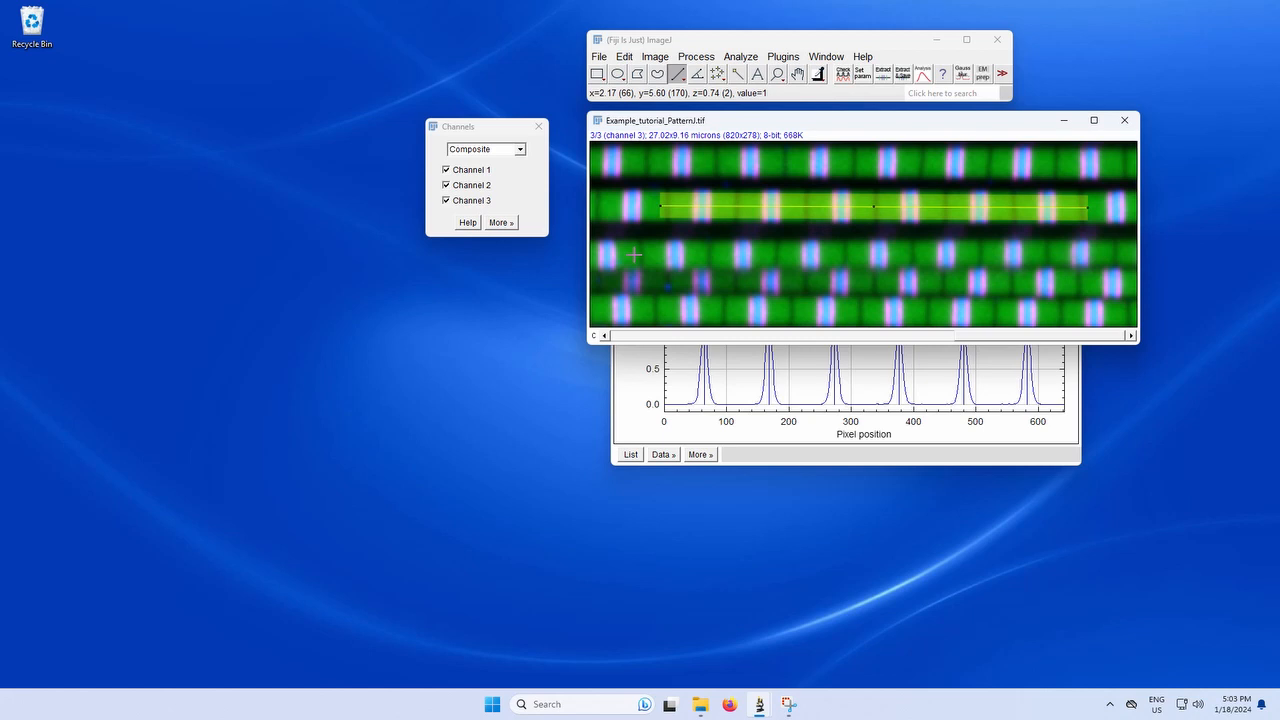
drag(634, 254, 1121, 254)
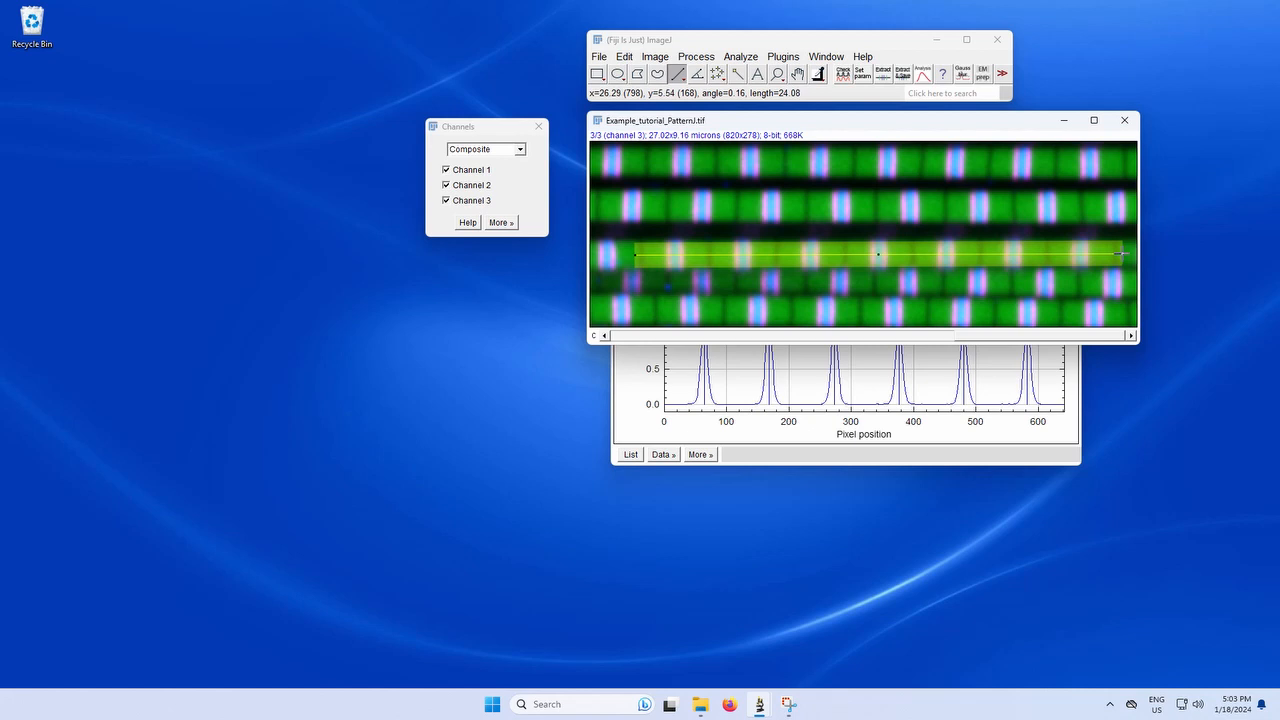
click(883, 76)
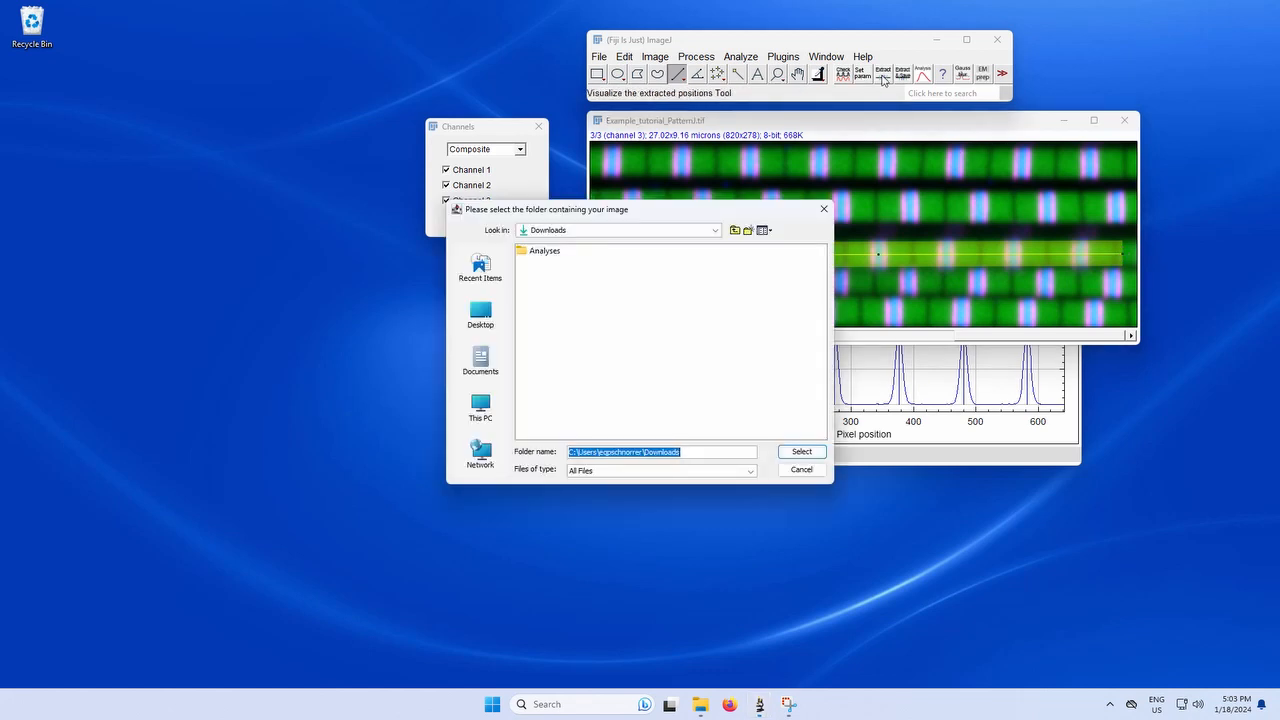
key(Return)
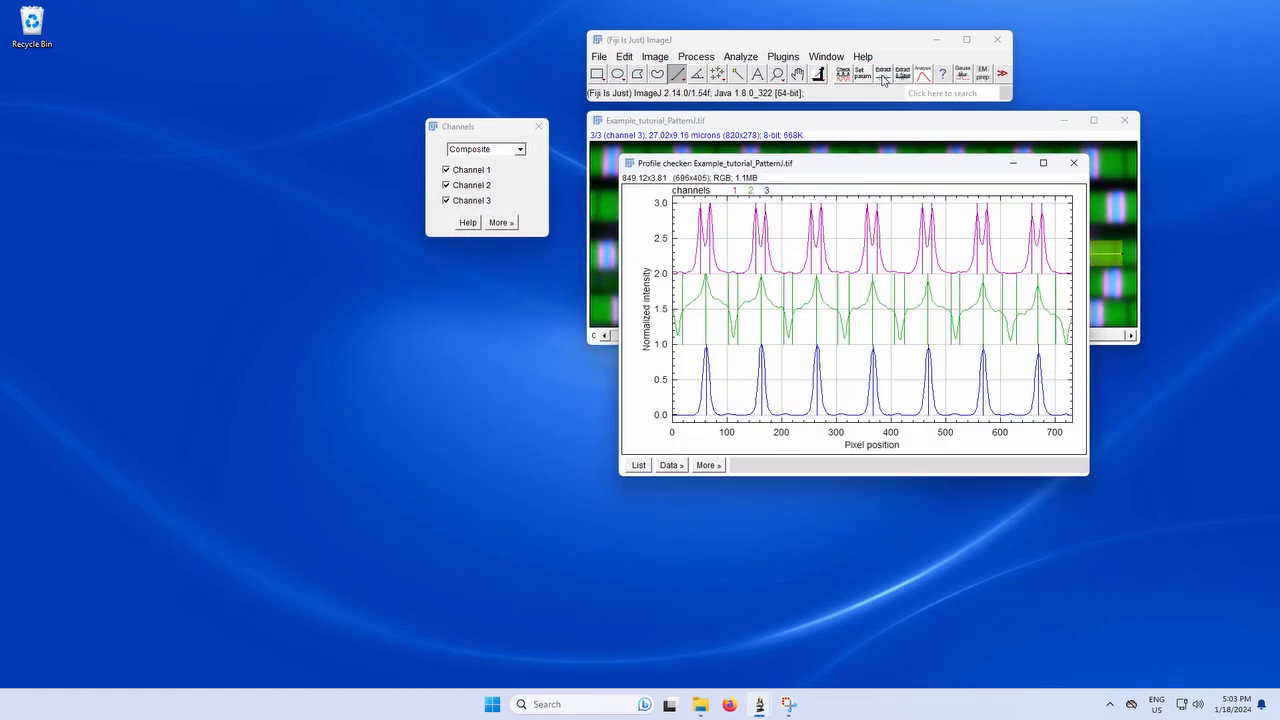
Extract and save the positions of the third-row selection using the Downloads folder
click(883, 76)
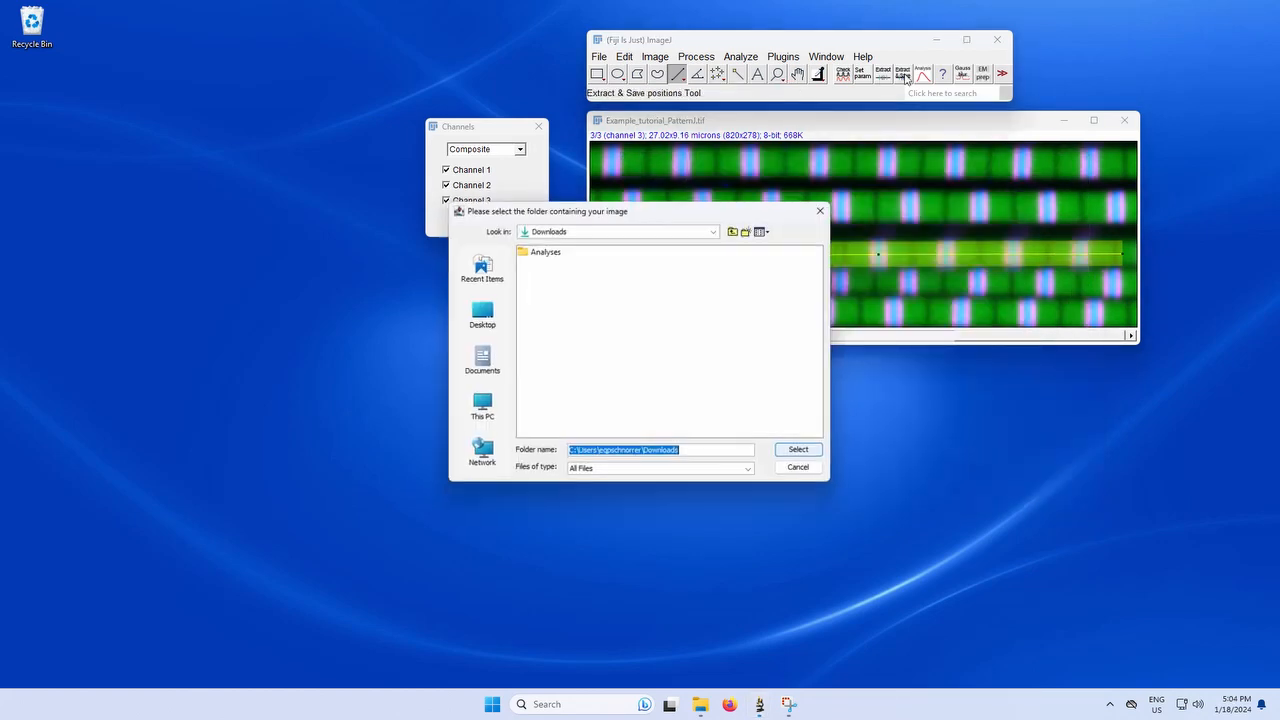
click(801, 452)
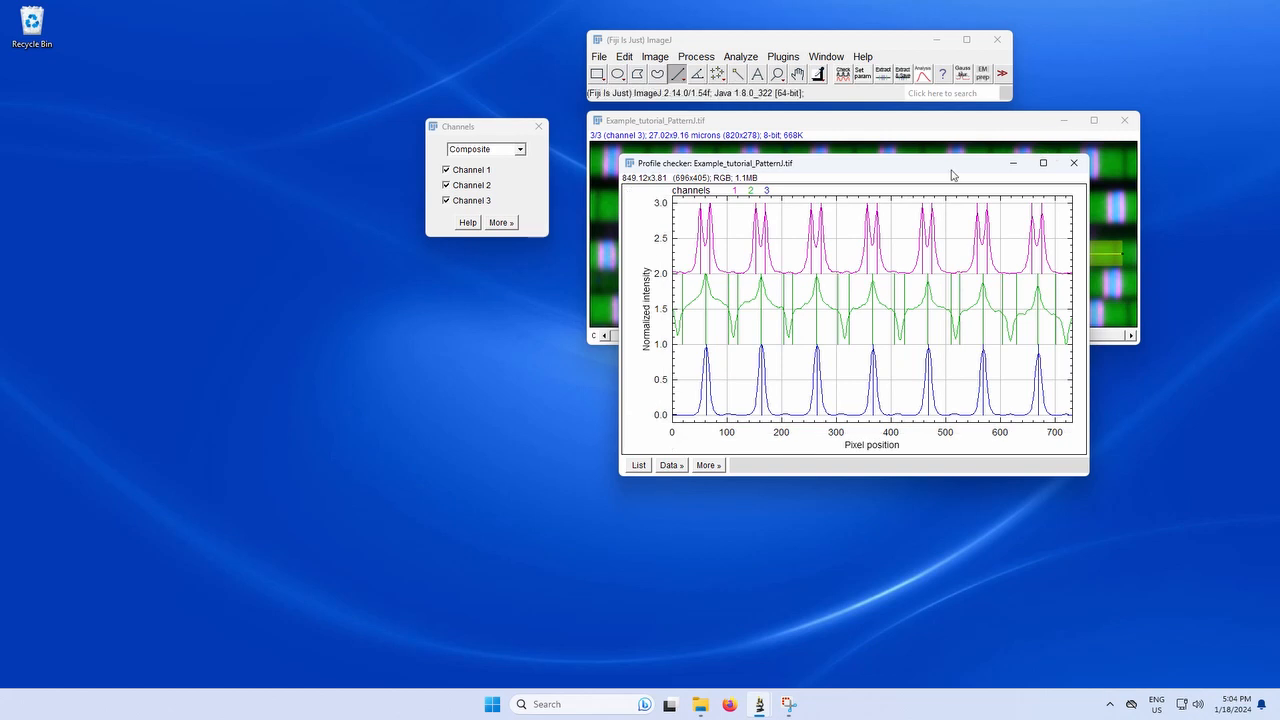
Run the PatternJ analysis on the Downloads folder, using channel 3 as the reference channel for sarcomere length
click(923, 78)
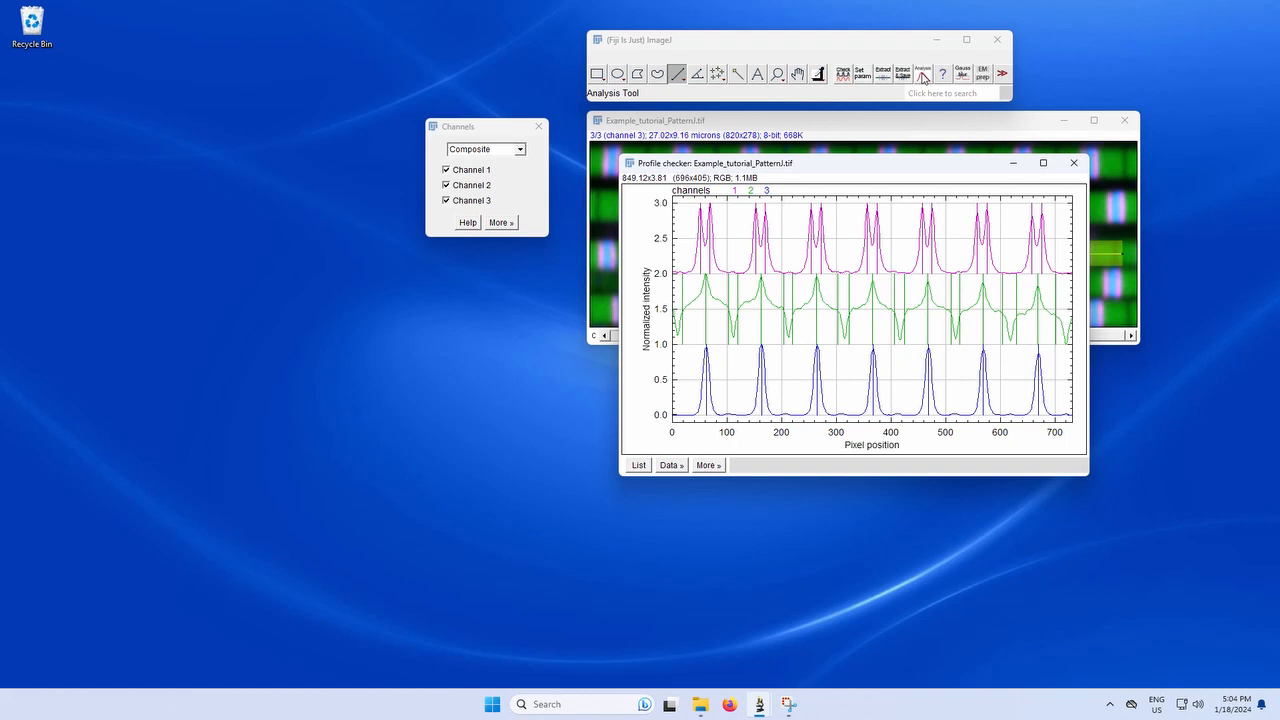
click(922, 76)
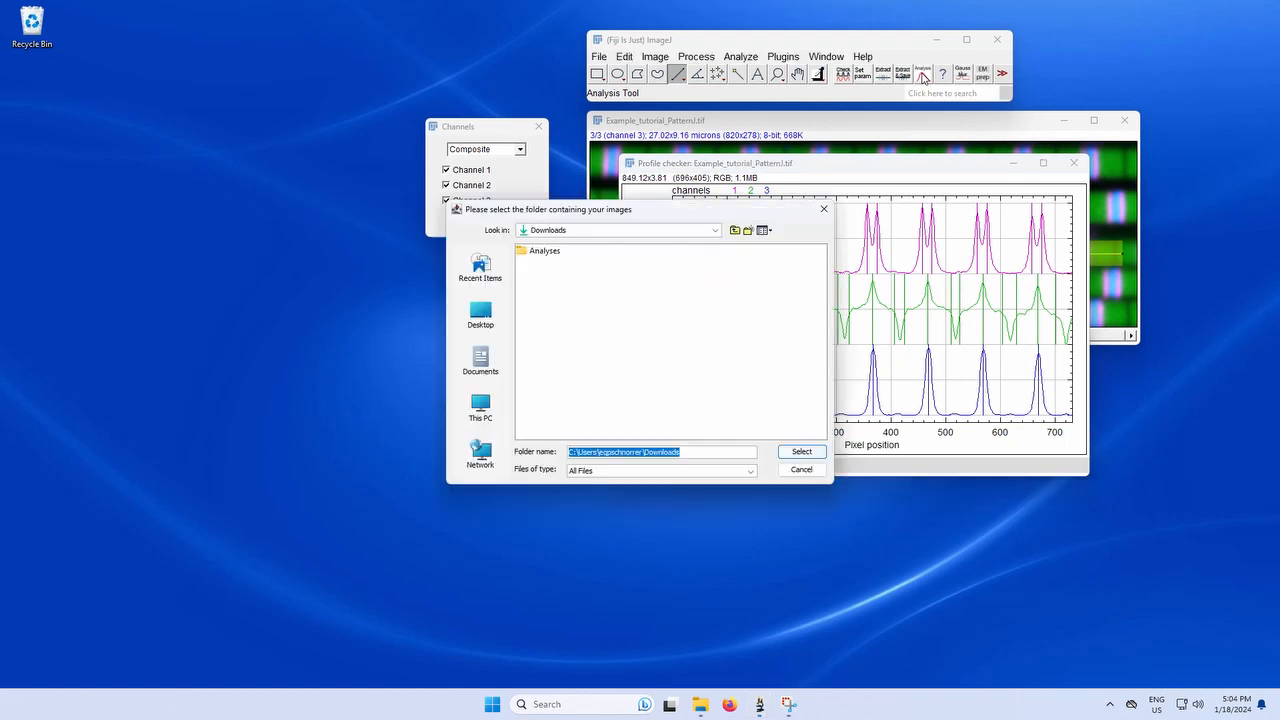
click(802, 452)
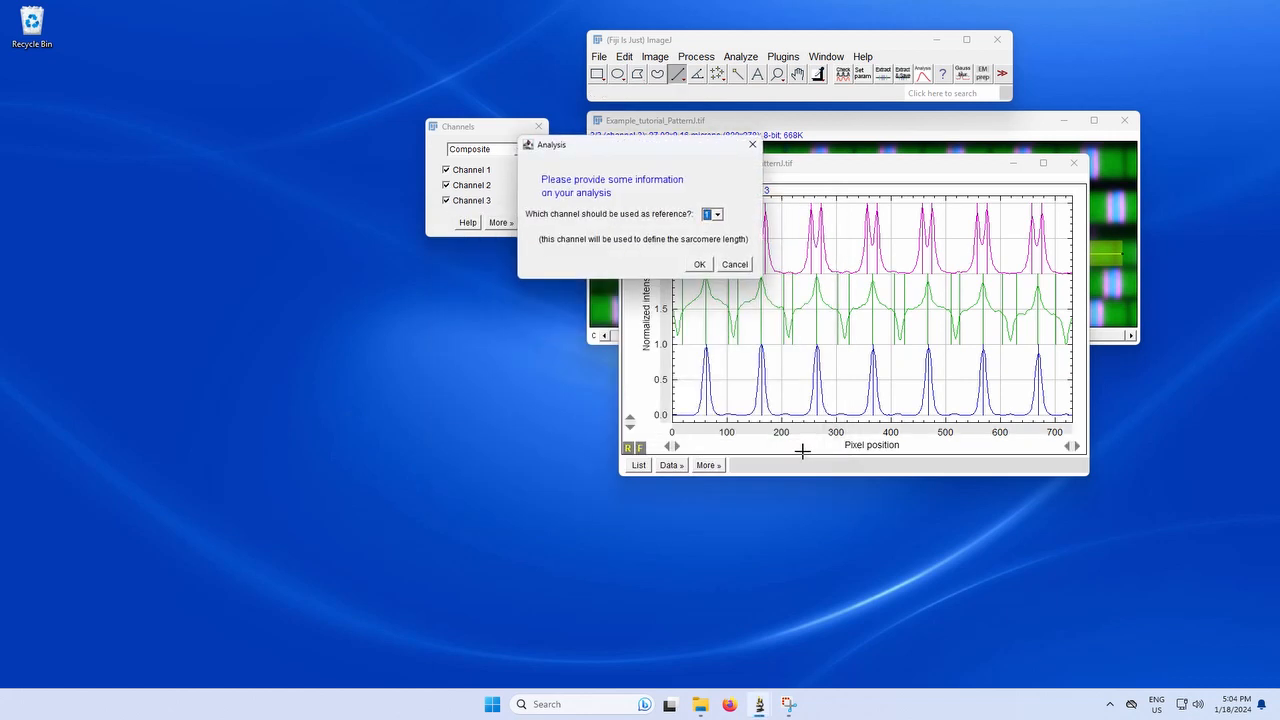
drag(682, 147, 534, 165)
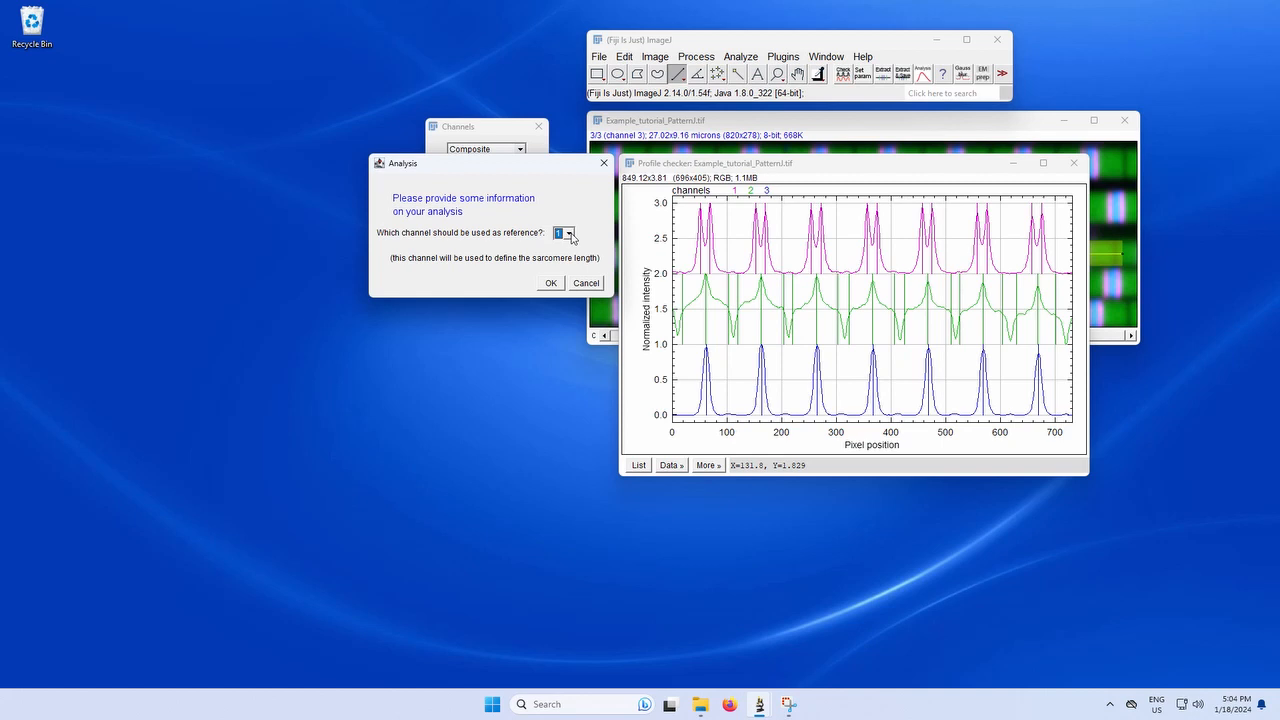
click(571, 235)
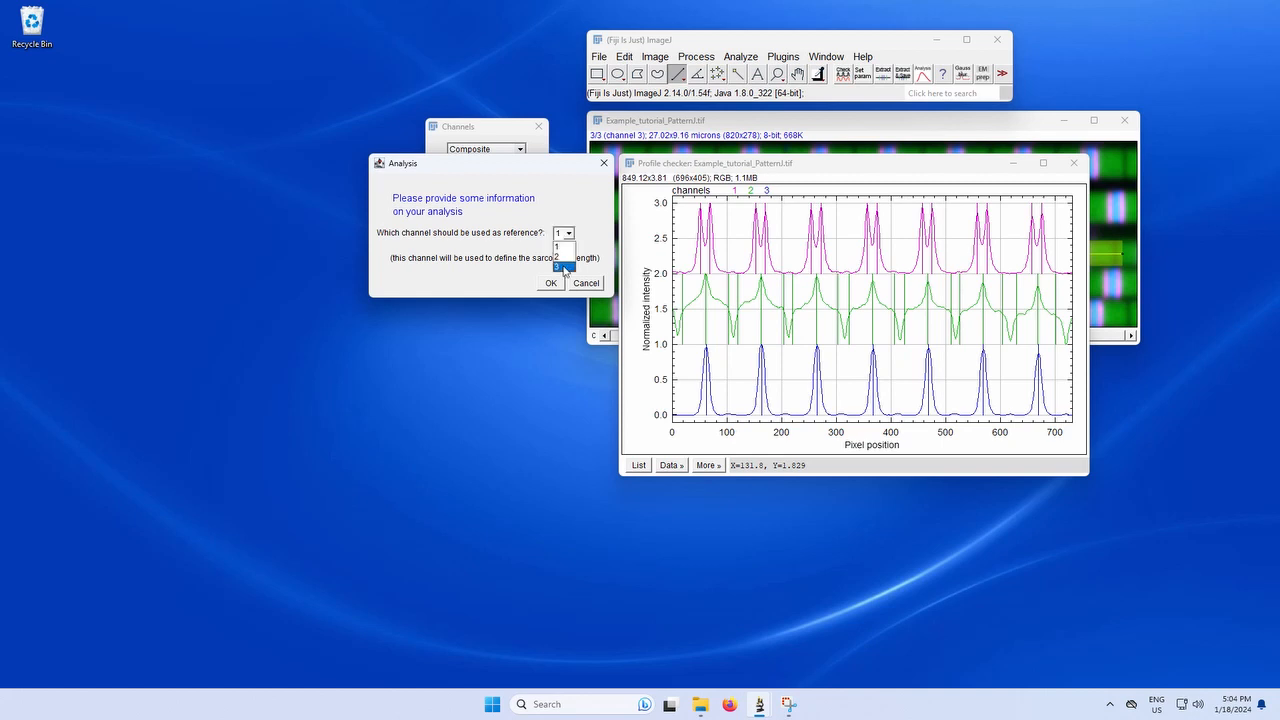
click(561, 267)
click(550, 283)
Move the average pattern profile and the average pattern image clear of the histogram of lengths
drag(503, 174, 423, 178)
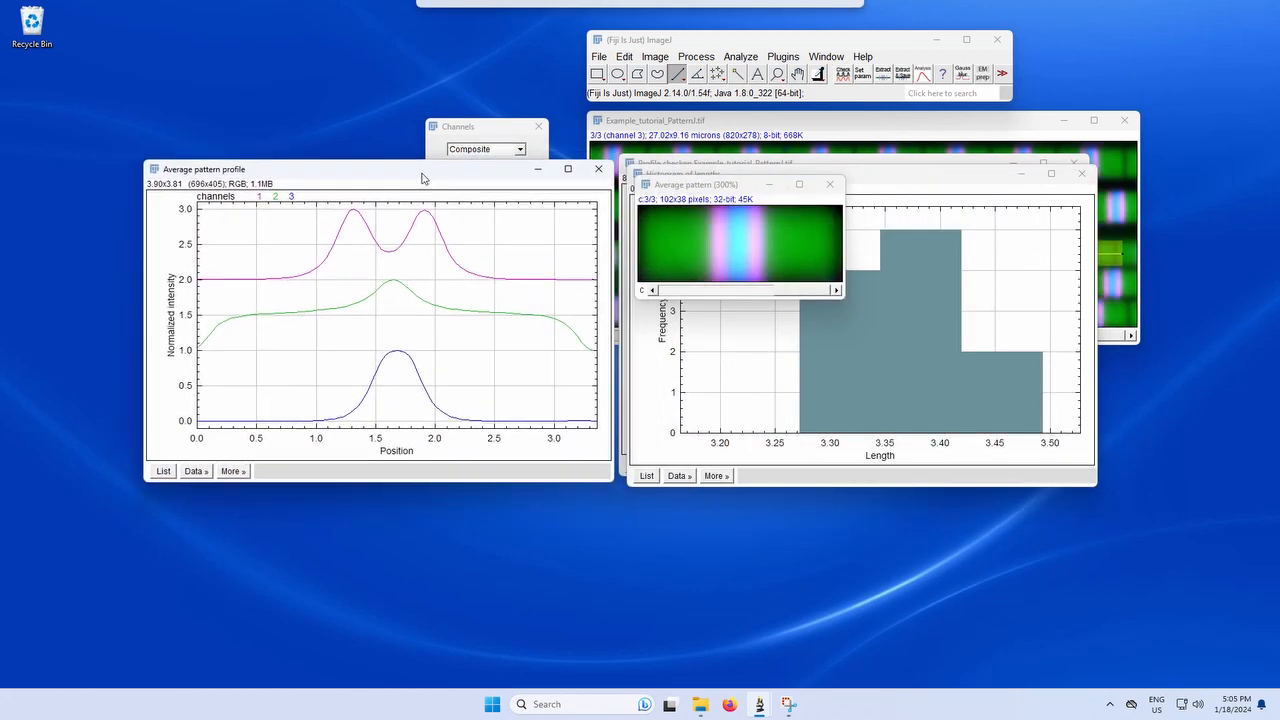
drag(748, 188, 405, 473)
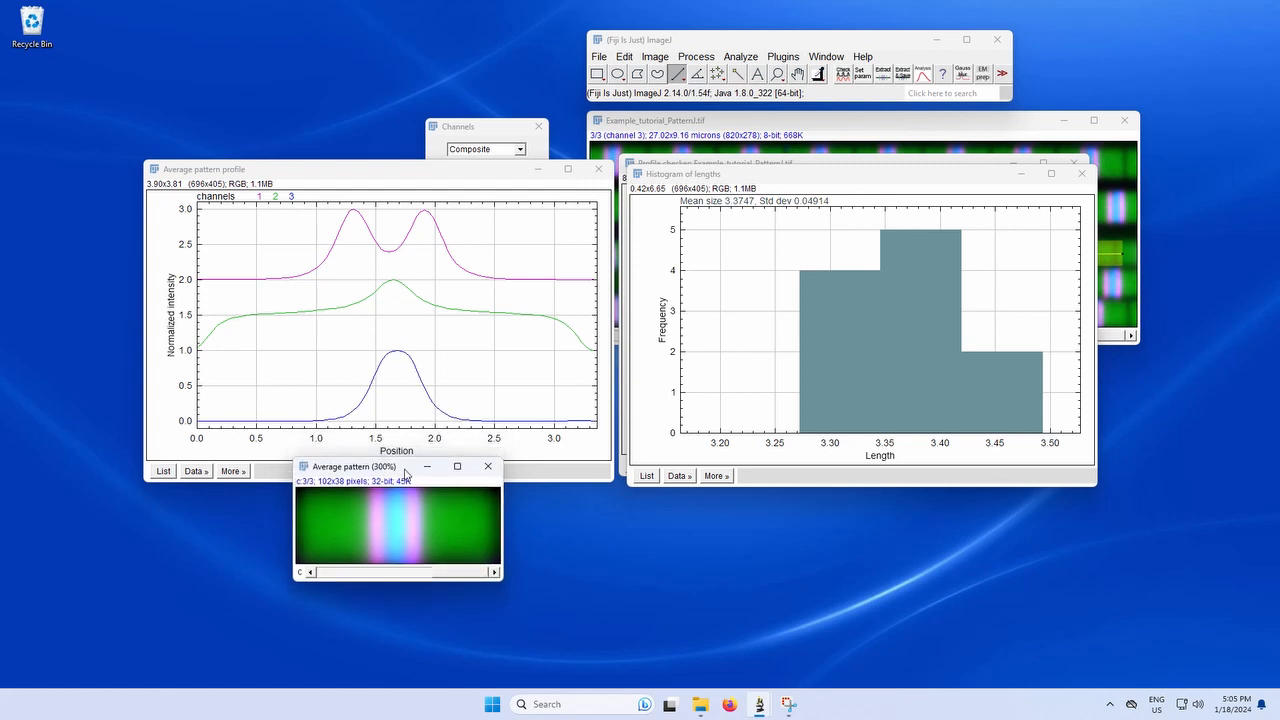